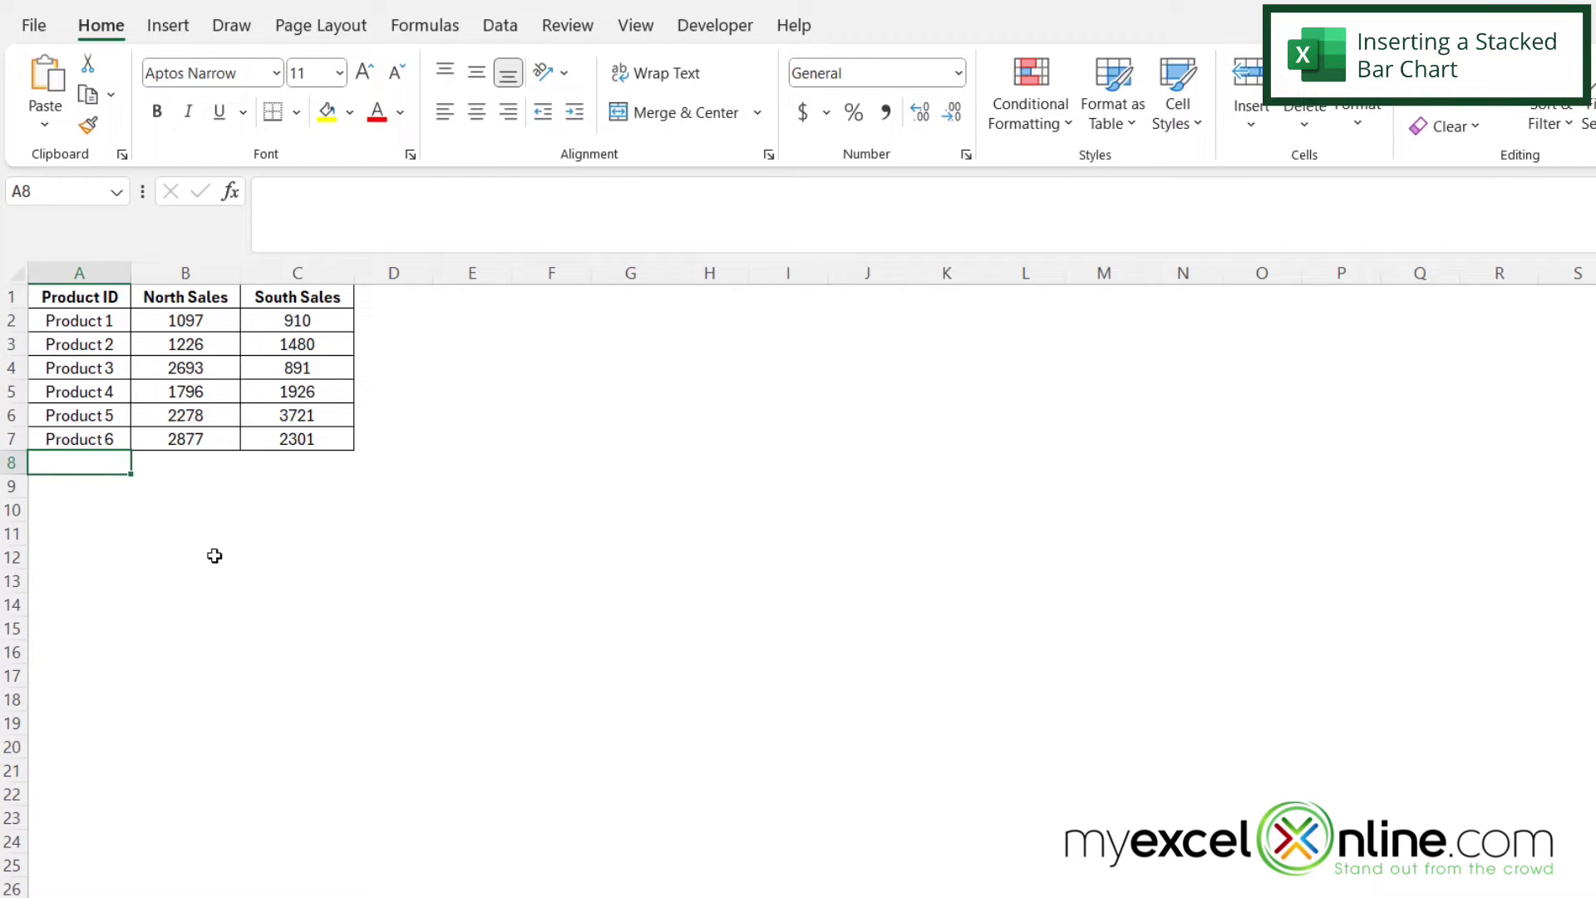
Step: Insert a 2-D stacked bar chart from the six-product North and South Sales table
{"action": "left_click_drag", "start_coordinate": [75, 301], "coordinate": [291, 434]}
{"action": "left_click", "coordinate": [161, 32]}
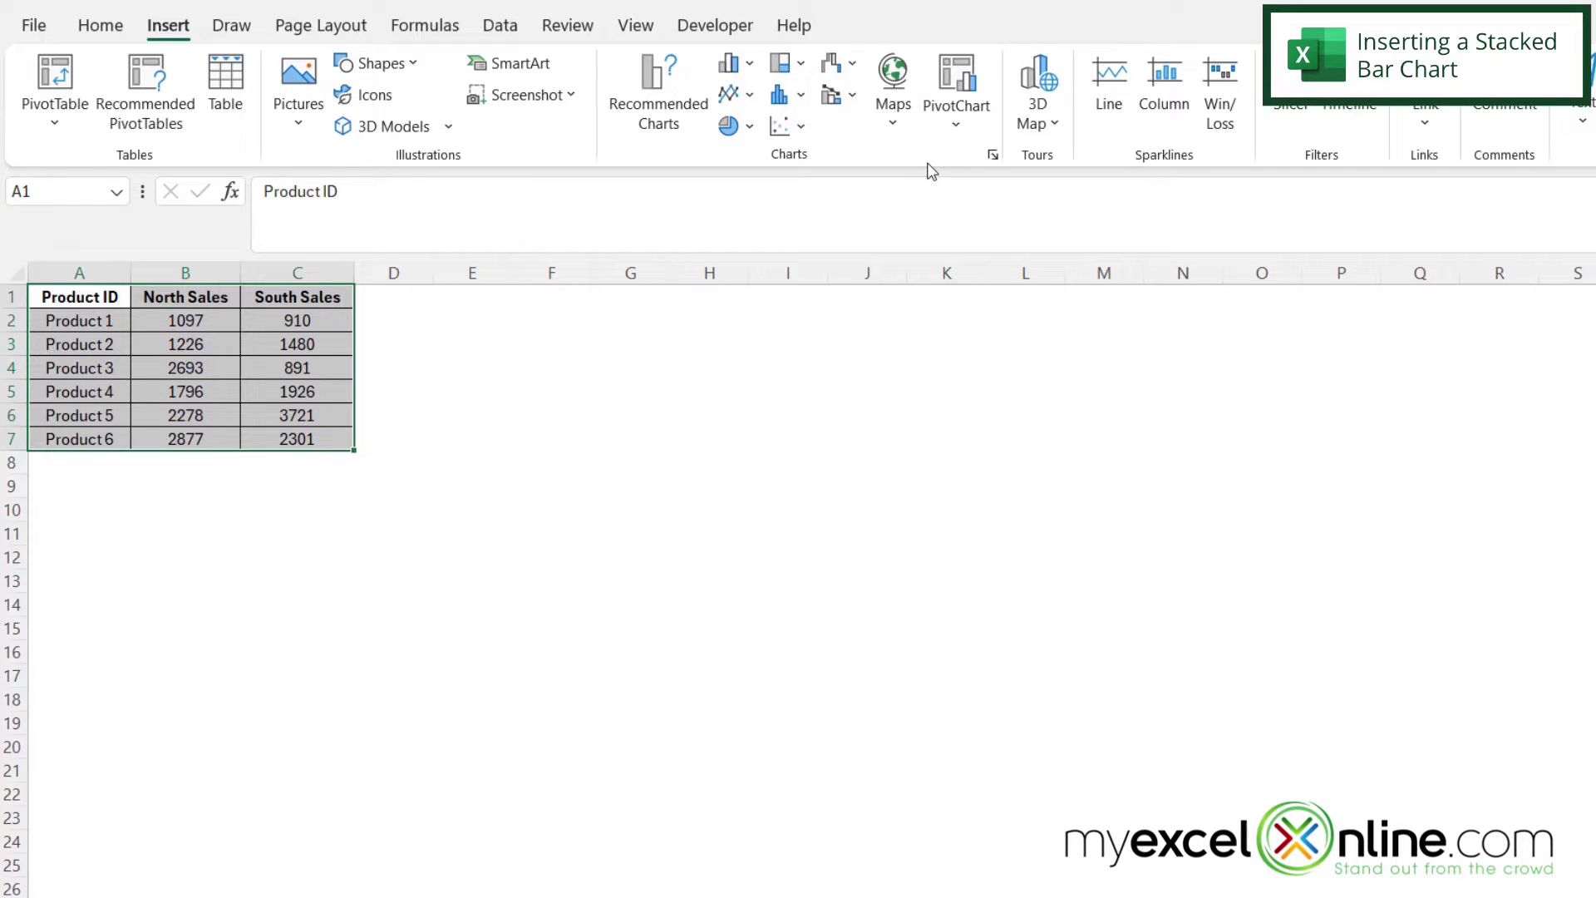
{"action": "left_click", "coordinate": [751, 64]}
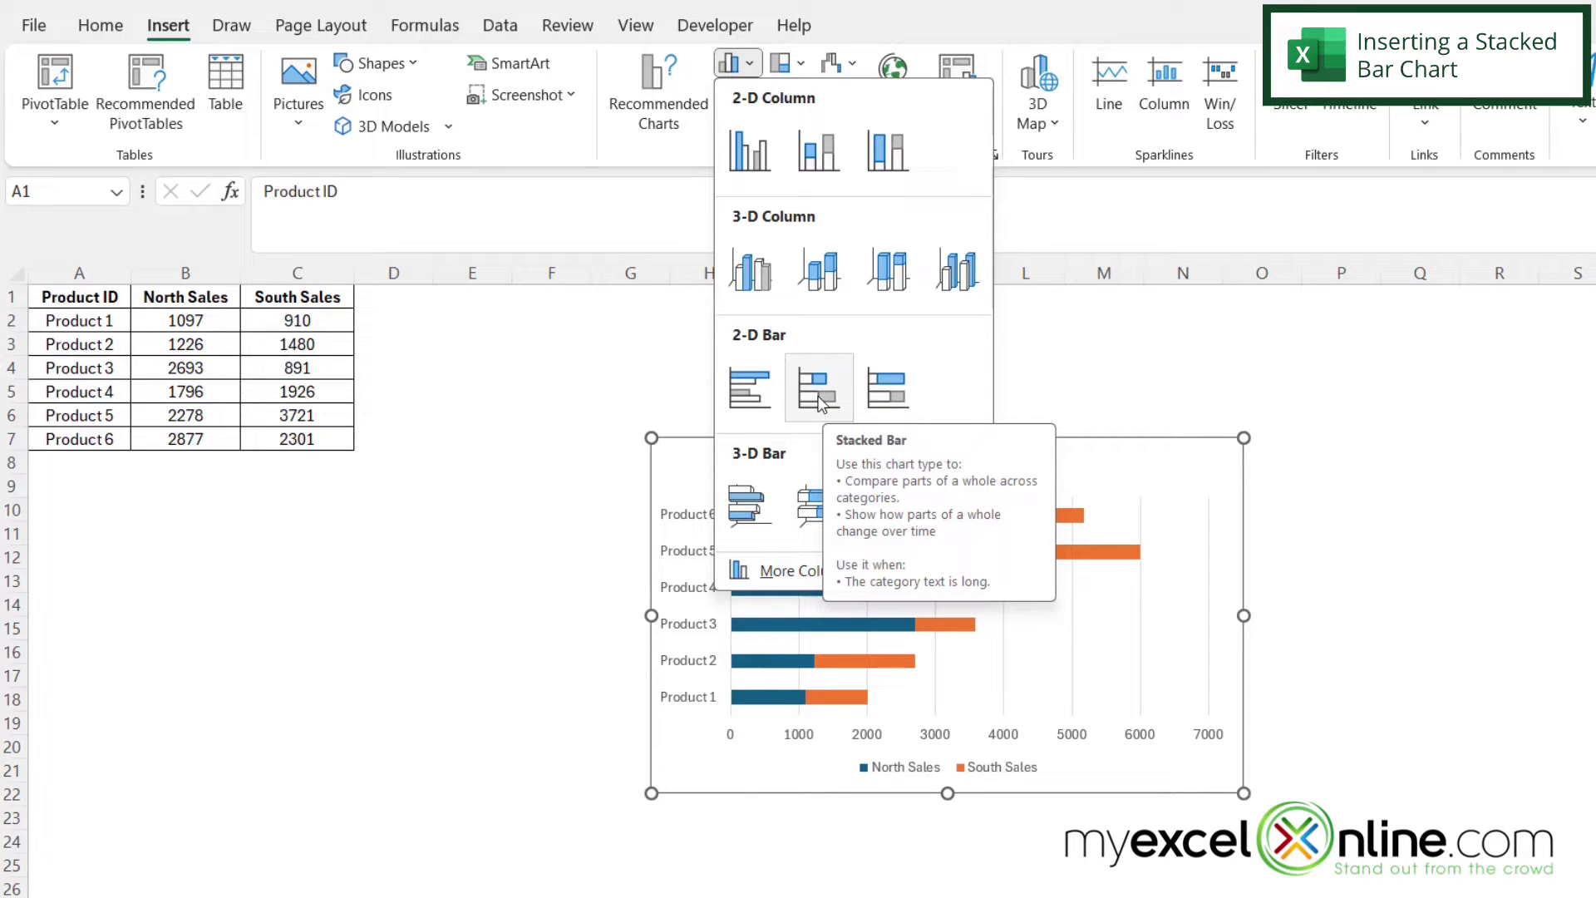
{"action": "left_click", "coordinate": [816, 397]}
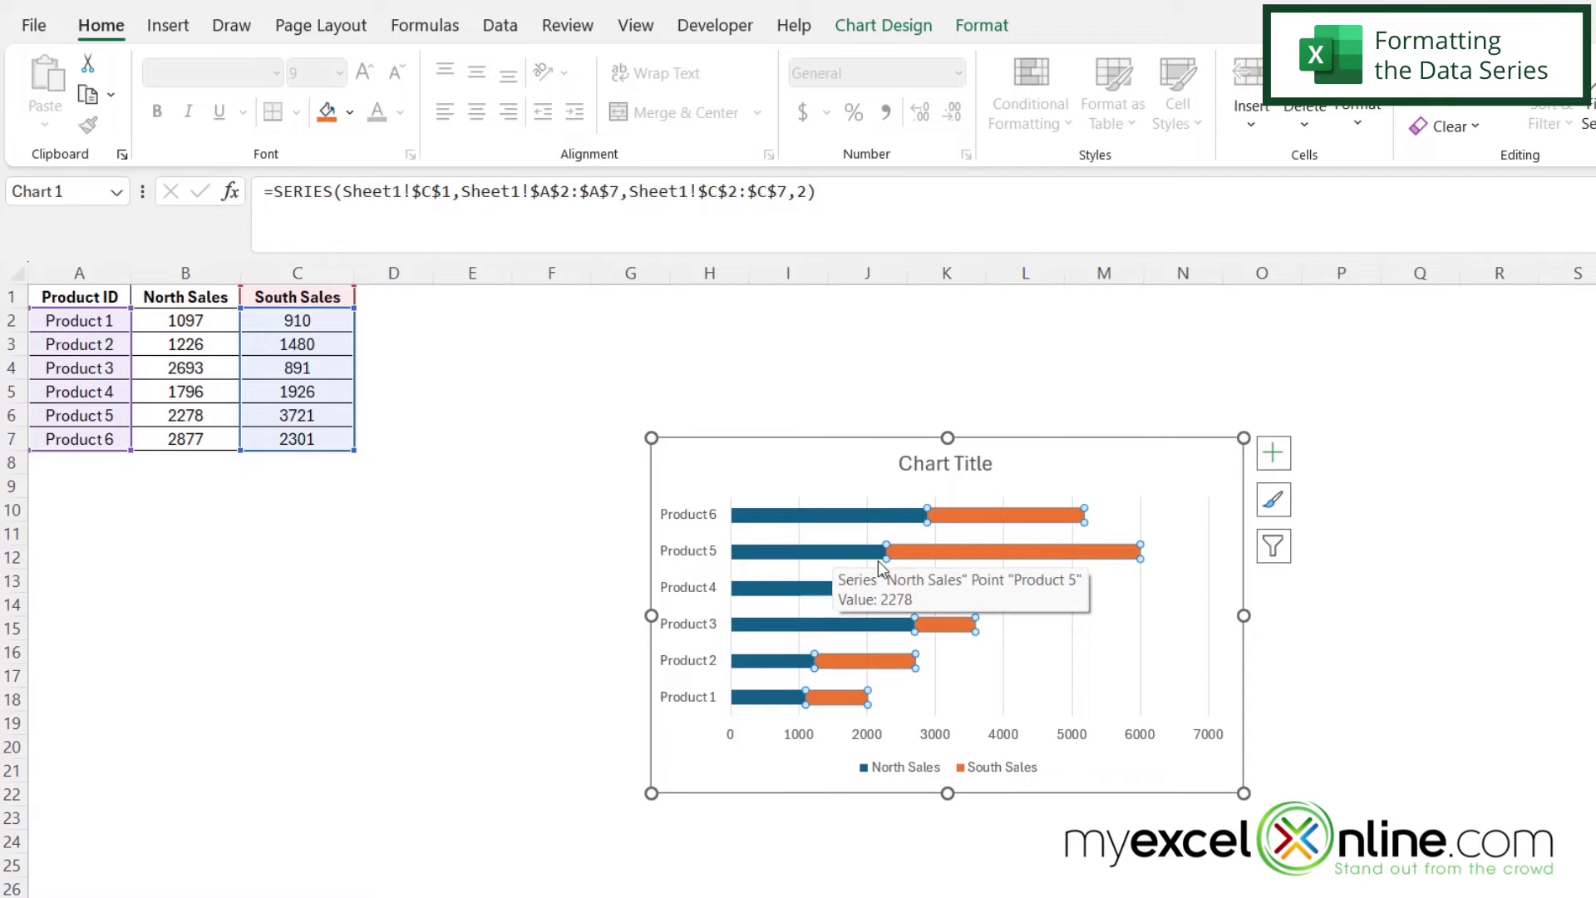
Step: Plot the South Sales series on the secondary axis via Format Data Series
{"action": "right_click", "coordinate": [921, 563]}
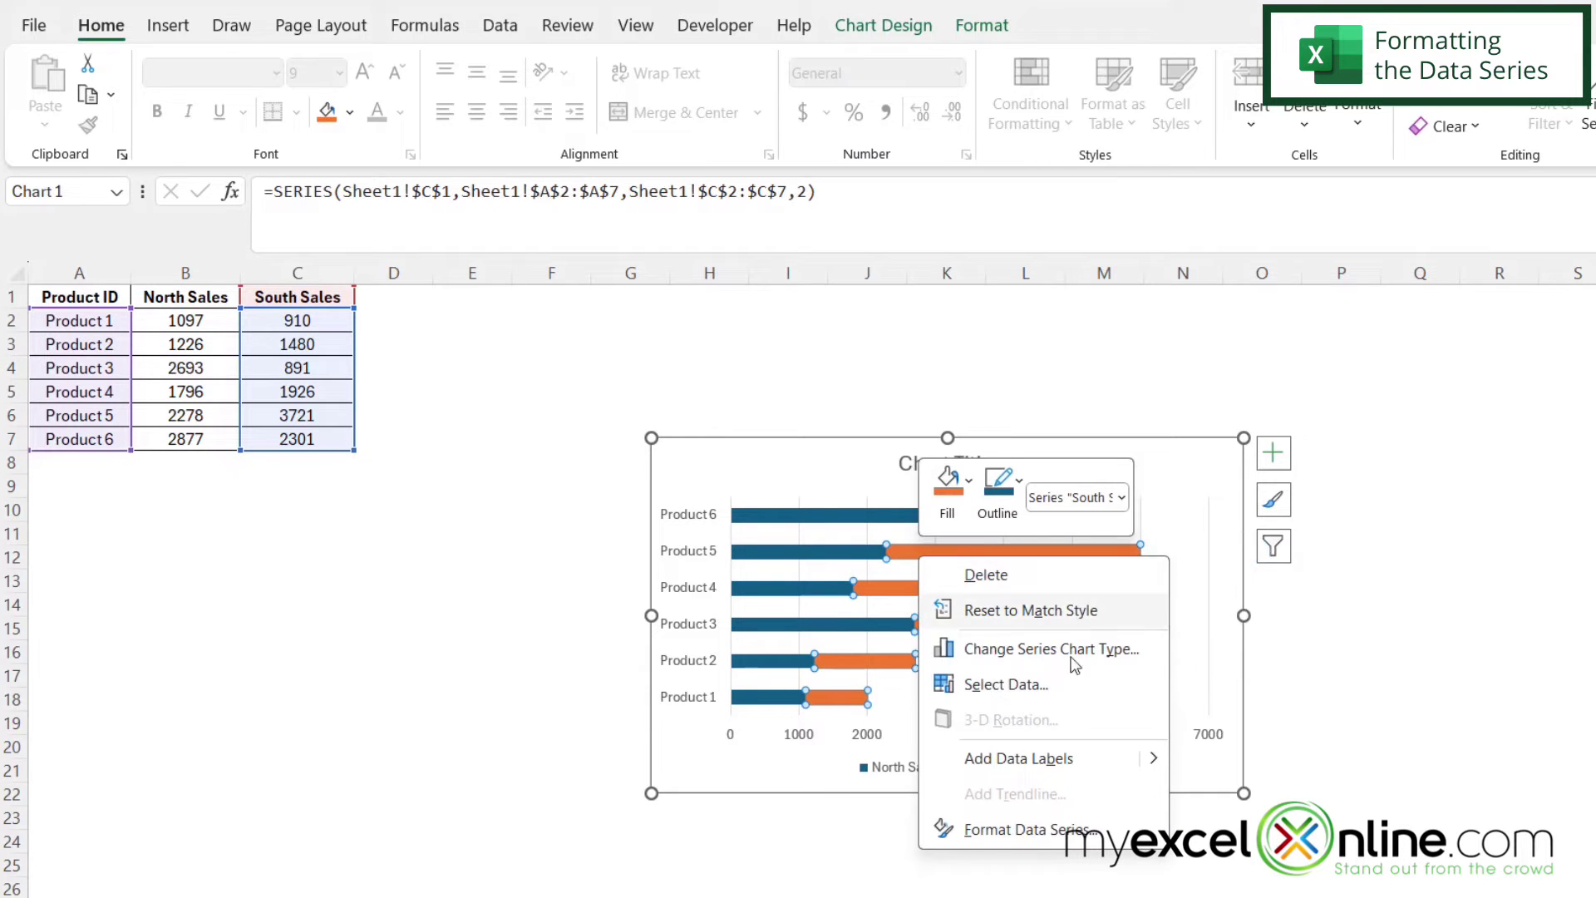
{"action": "left_click", "coordinate": [1031, 833]}
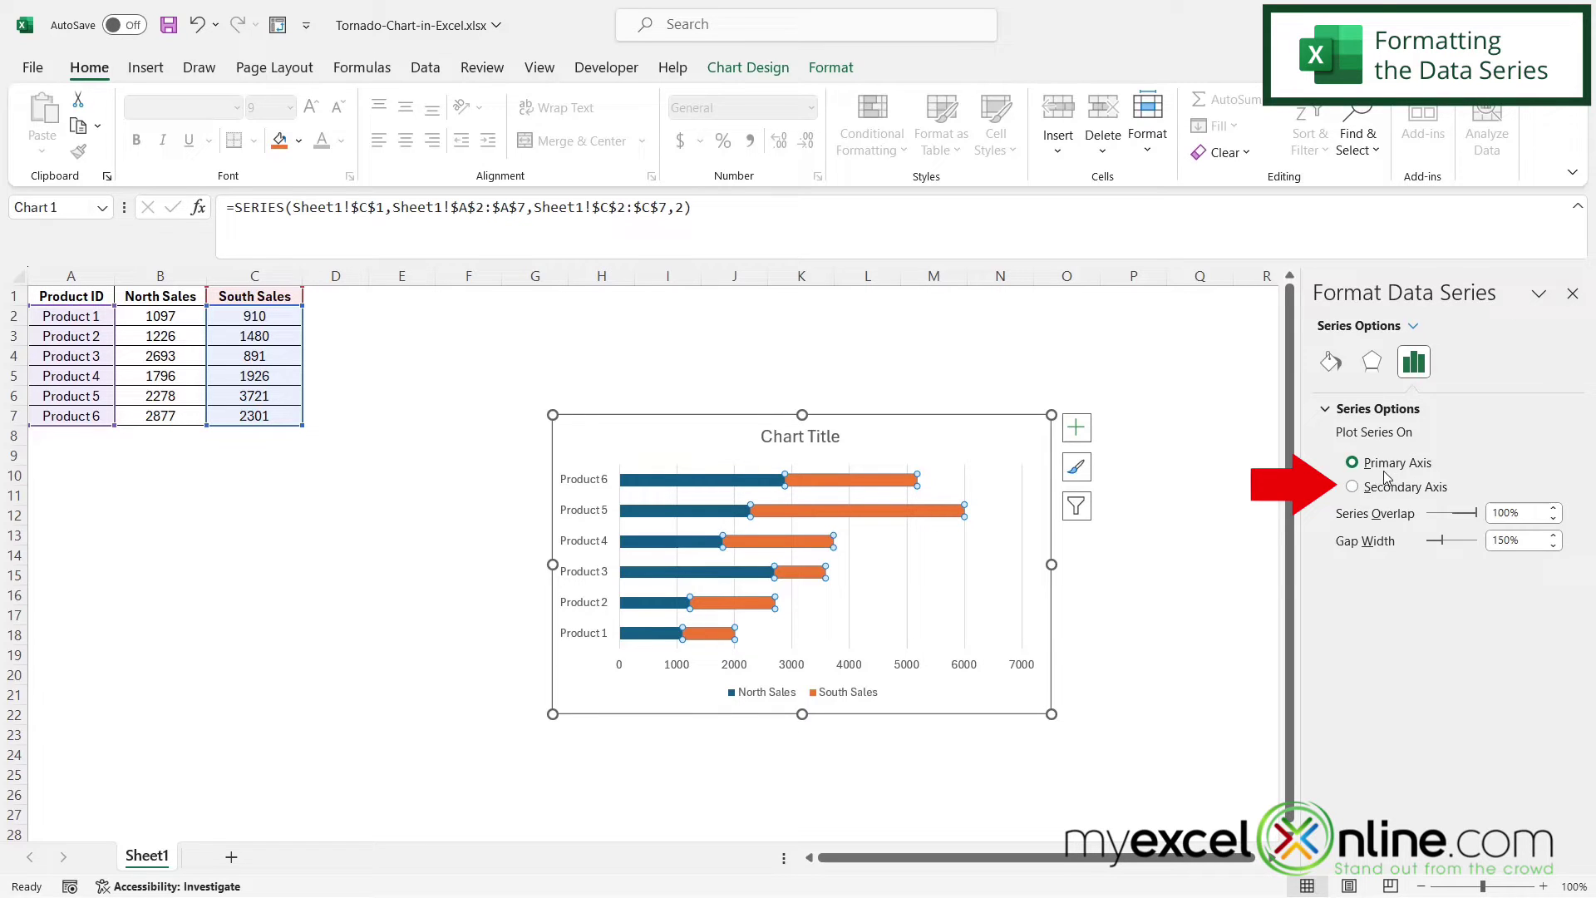
{"action": "left_click", "coordinate": [1353, 487]}
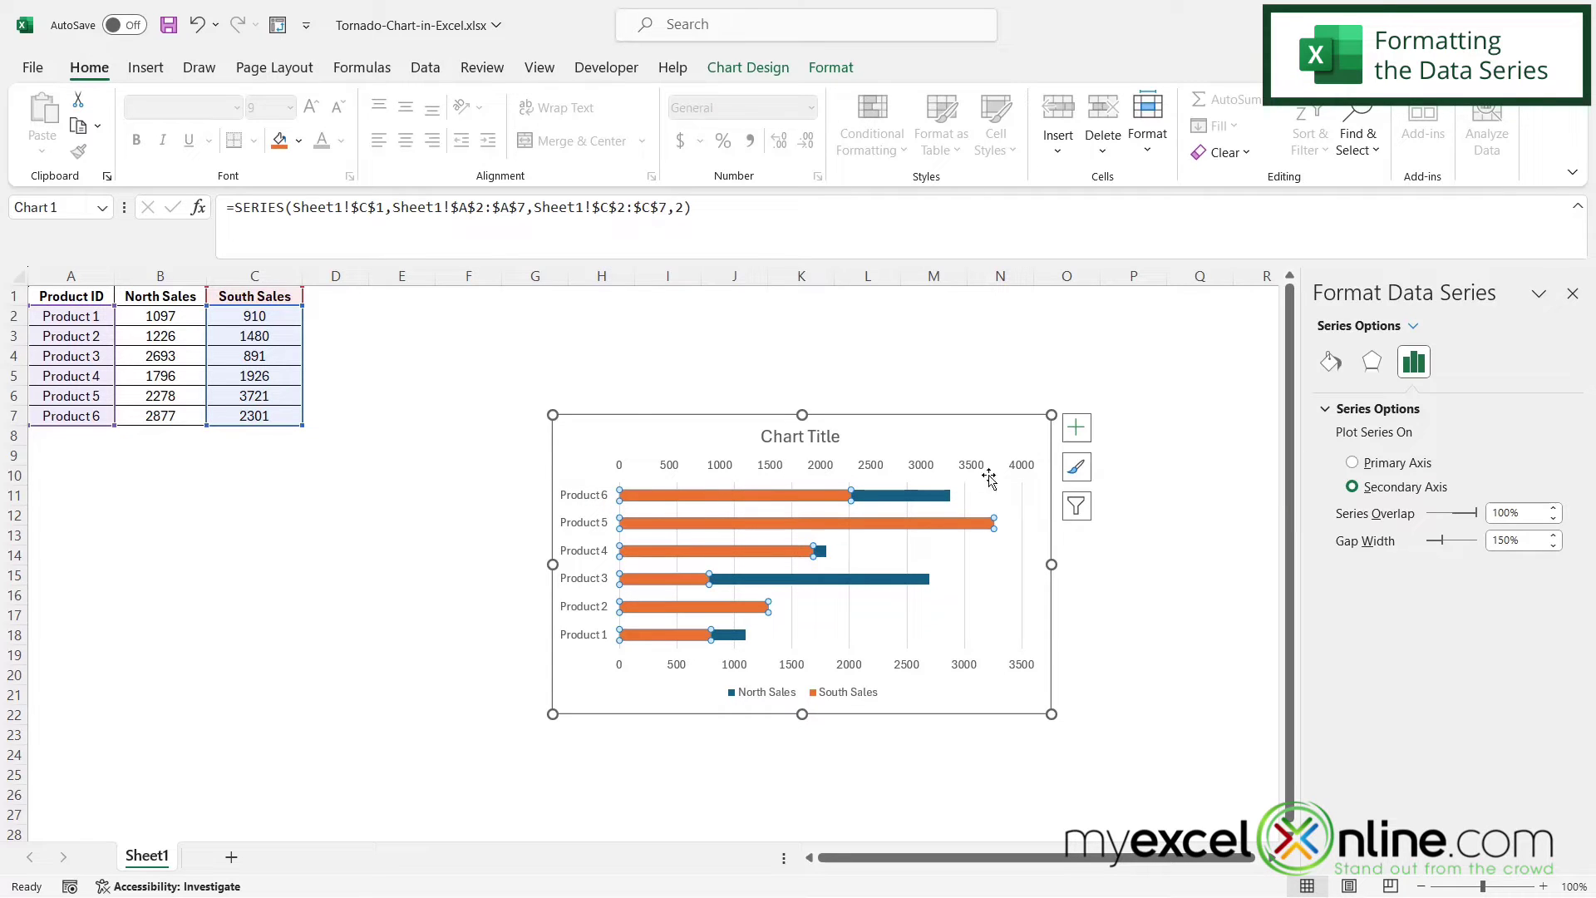
Step: Set the top secondary axis minimum to -4000 and turn on Values in reverse order
{"action": "left_click", "coordinate": [908, 468]}
{"action": "left_click", "coordinate": [930, 466]}
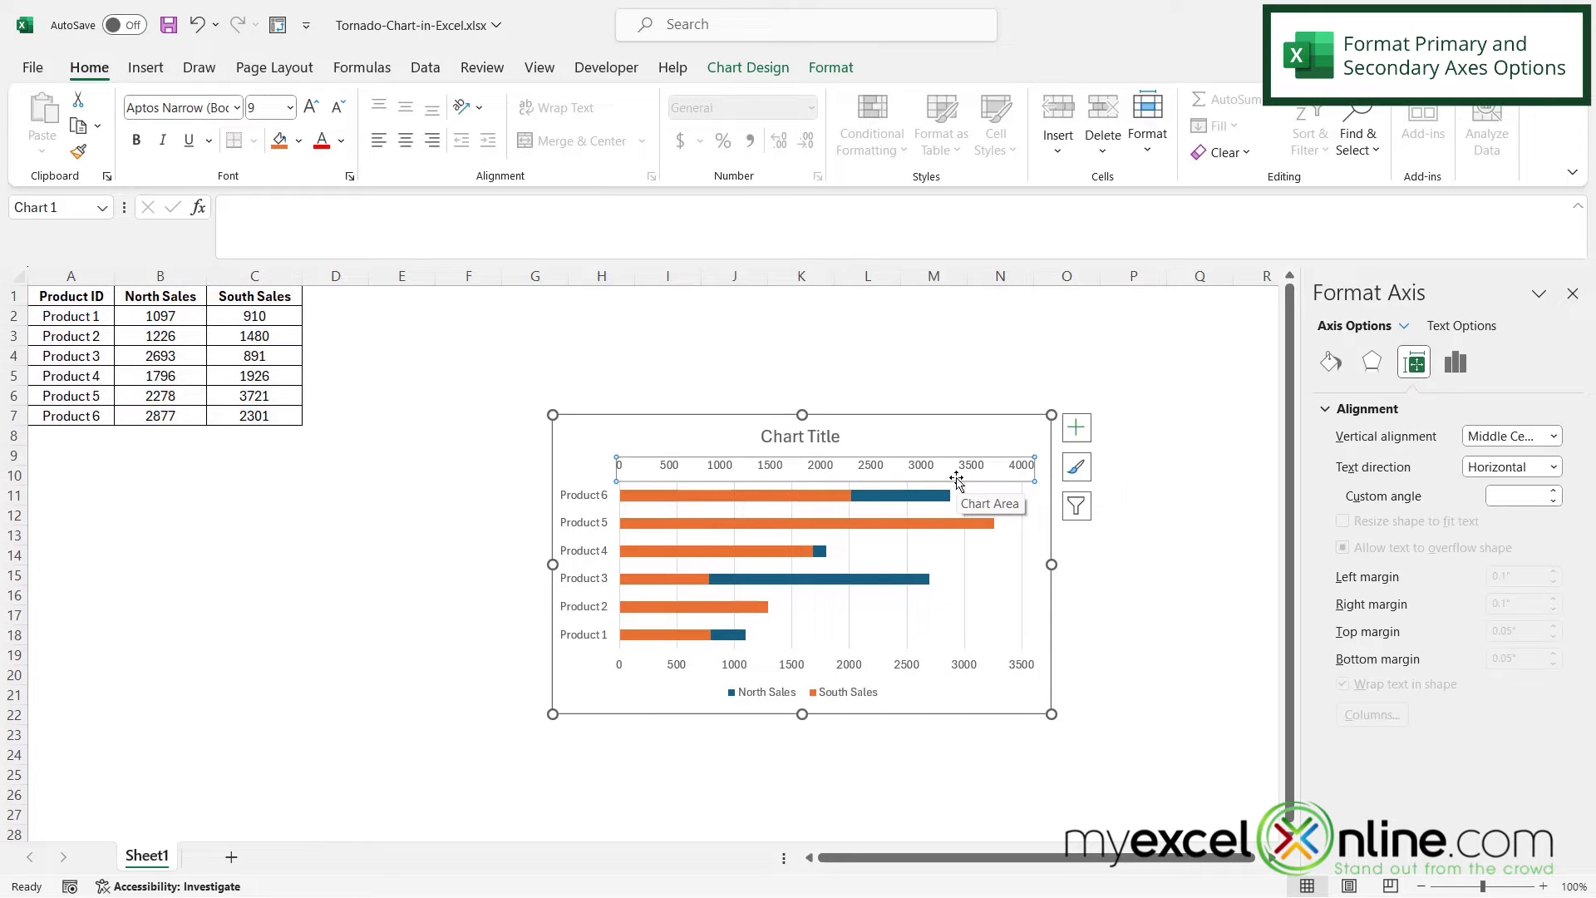
{"action": "left_click", "coordinate": [1456, 363]}
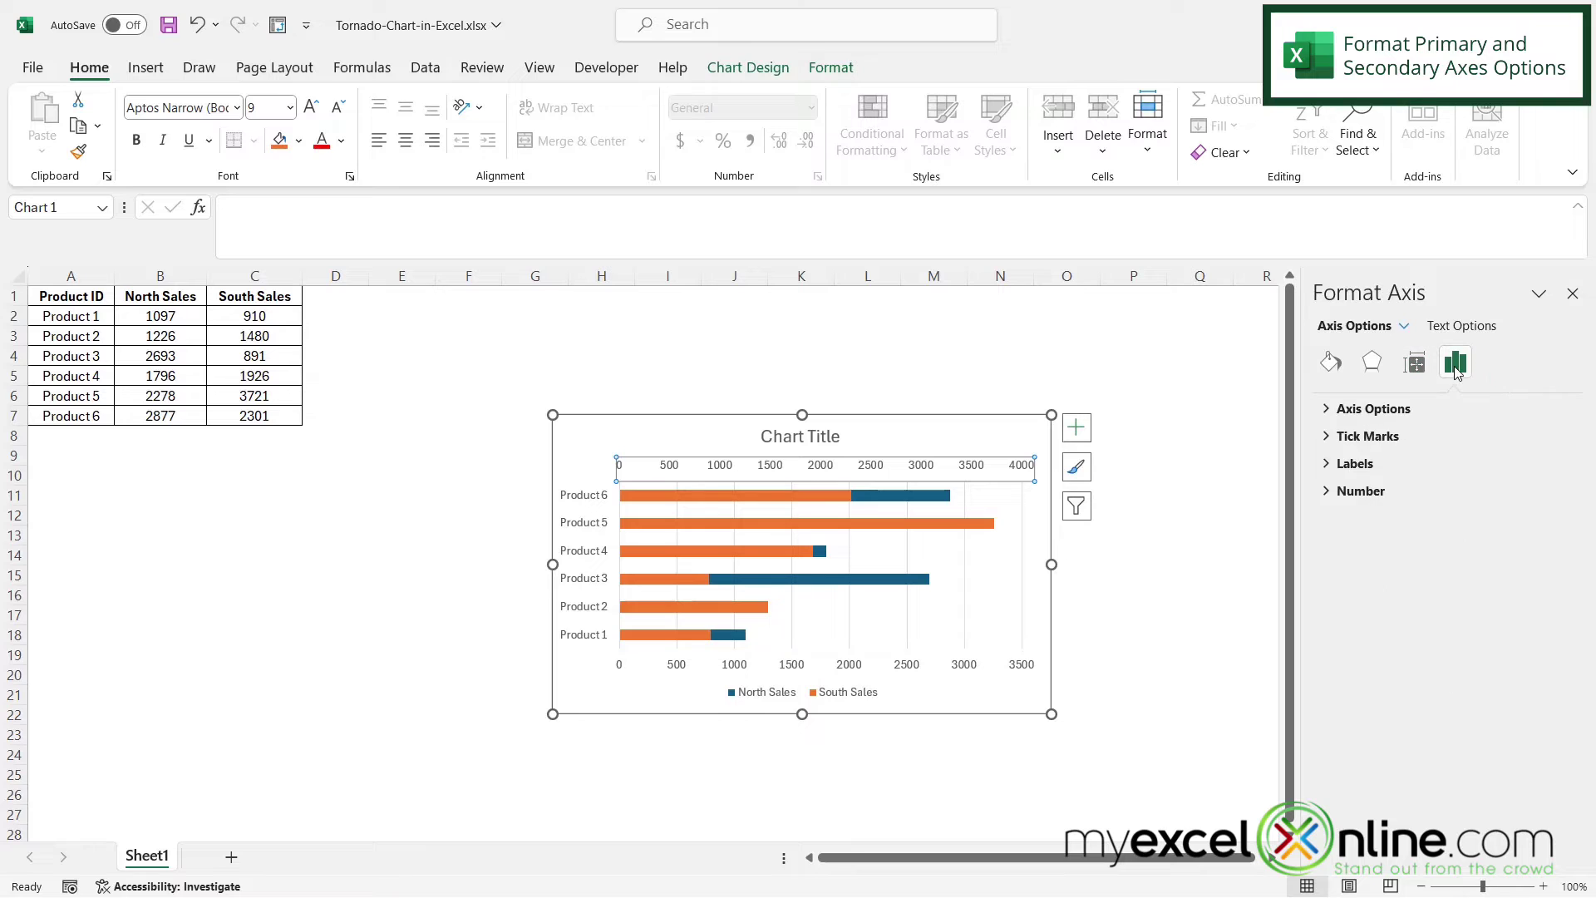
{"action": "left_click", "coordinate": [1325, 409]}
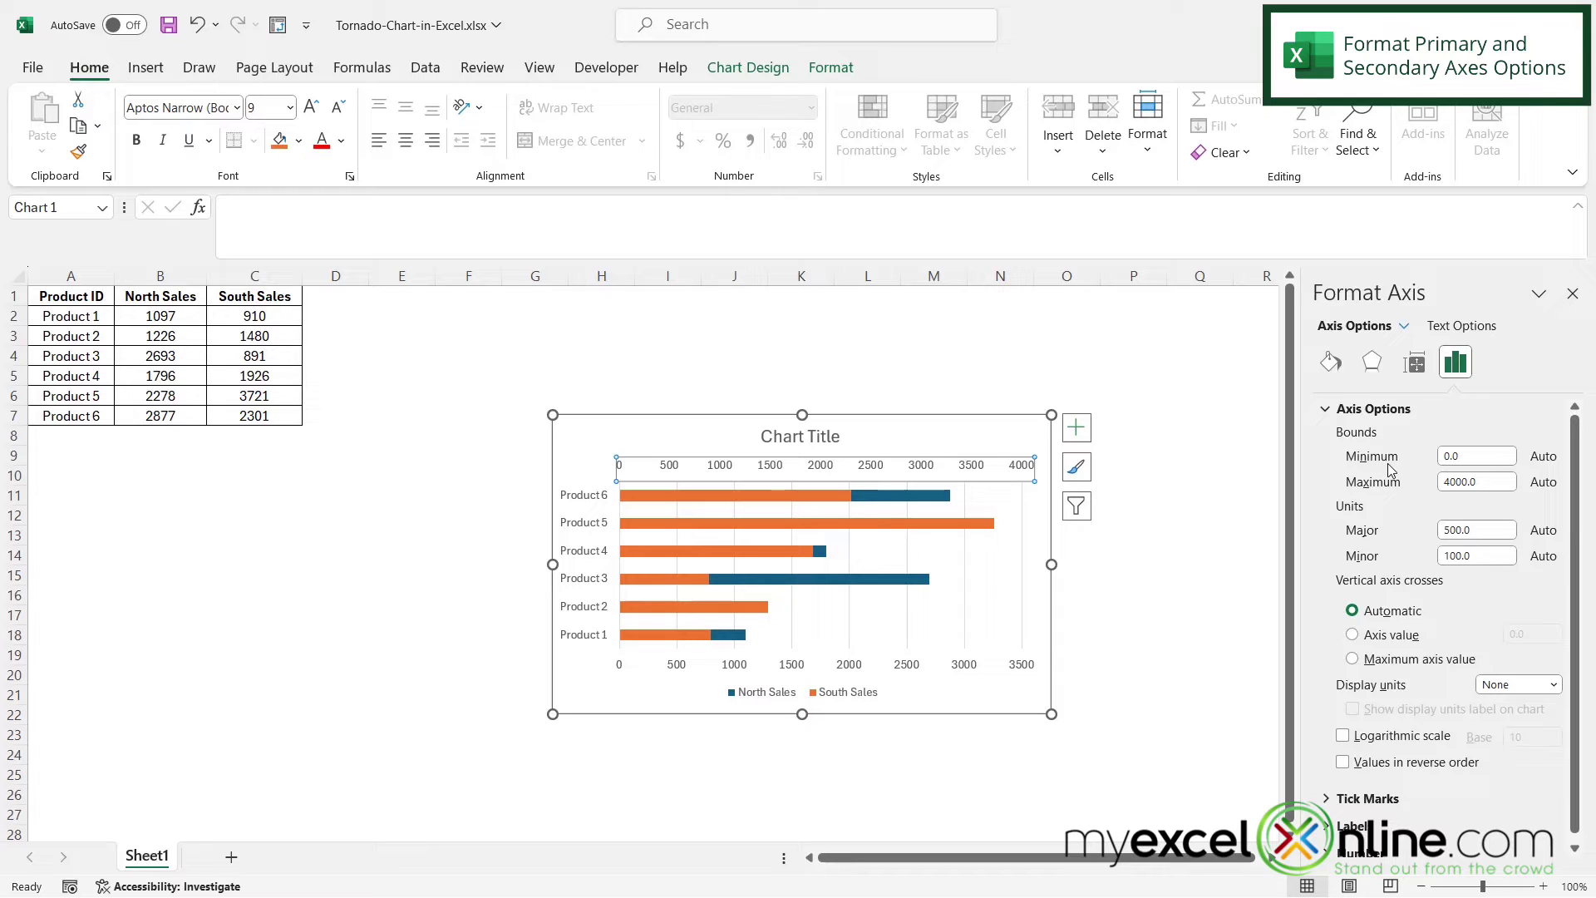
{"action": "left_click", "coordinate": [1467, 456]}
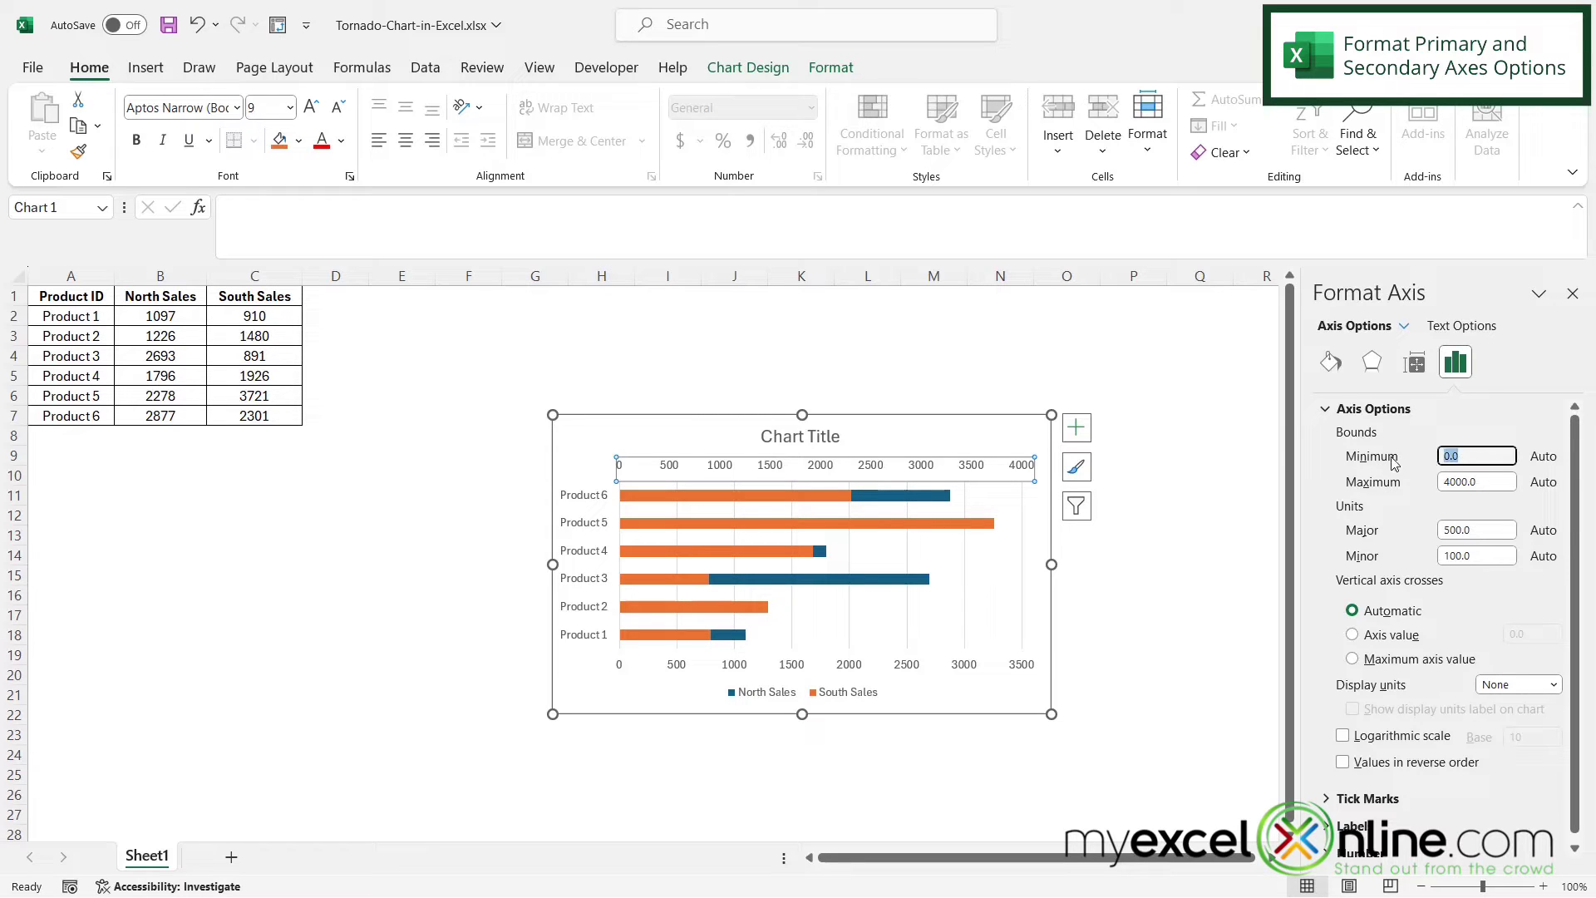
{"action": "type", "text": "-4000"}
{"action": "left_click", "coordinate": [1344, 762]}
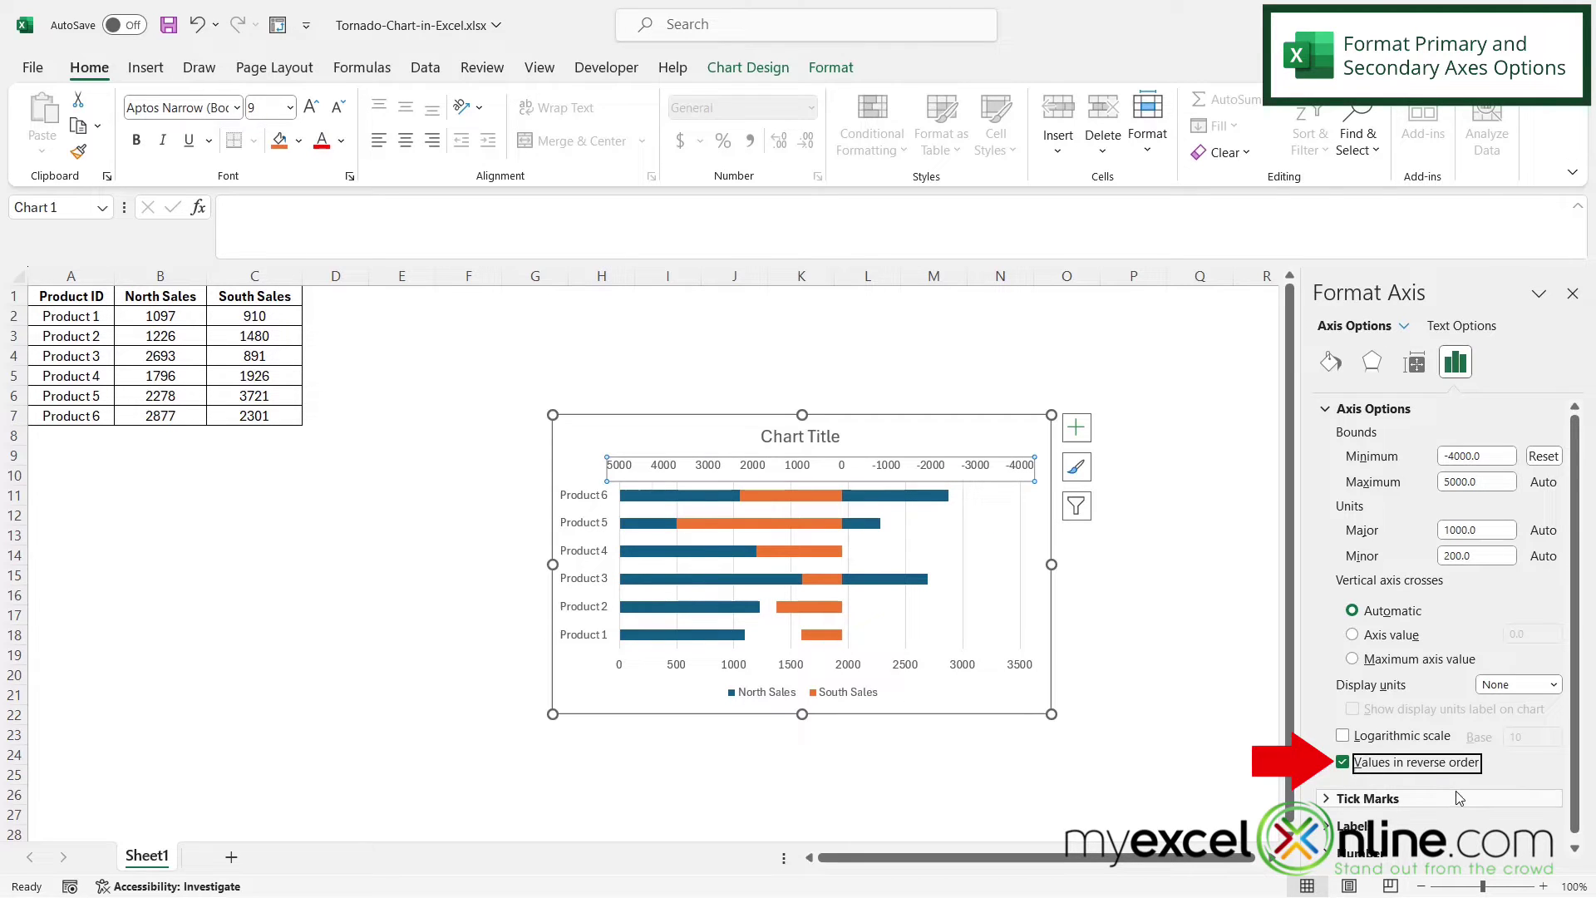
{"action": "left_click", "coordinate": [796, 671]}
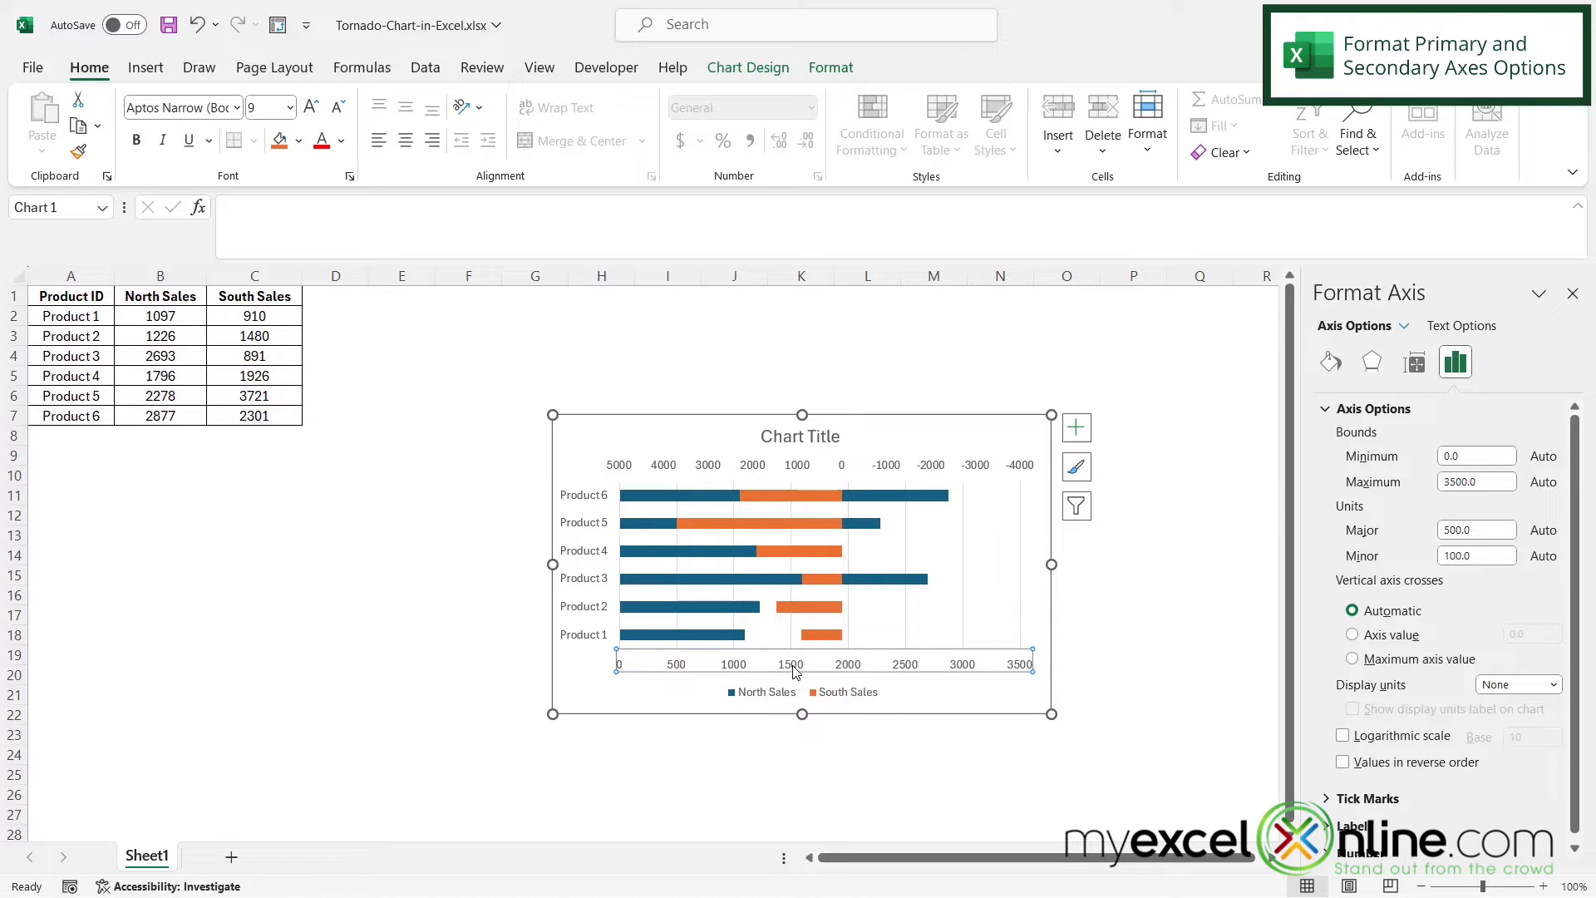
Step: Give the bottom horizontal axis a minimum of -4000 and a maximum of 4000
{"action": "double_click", "coordinate": [1463, 455]}
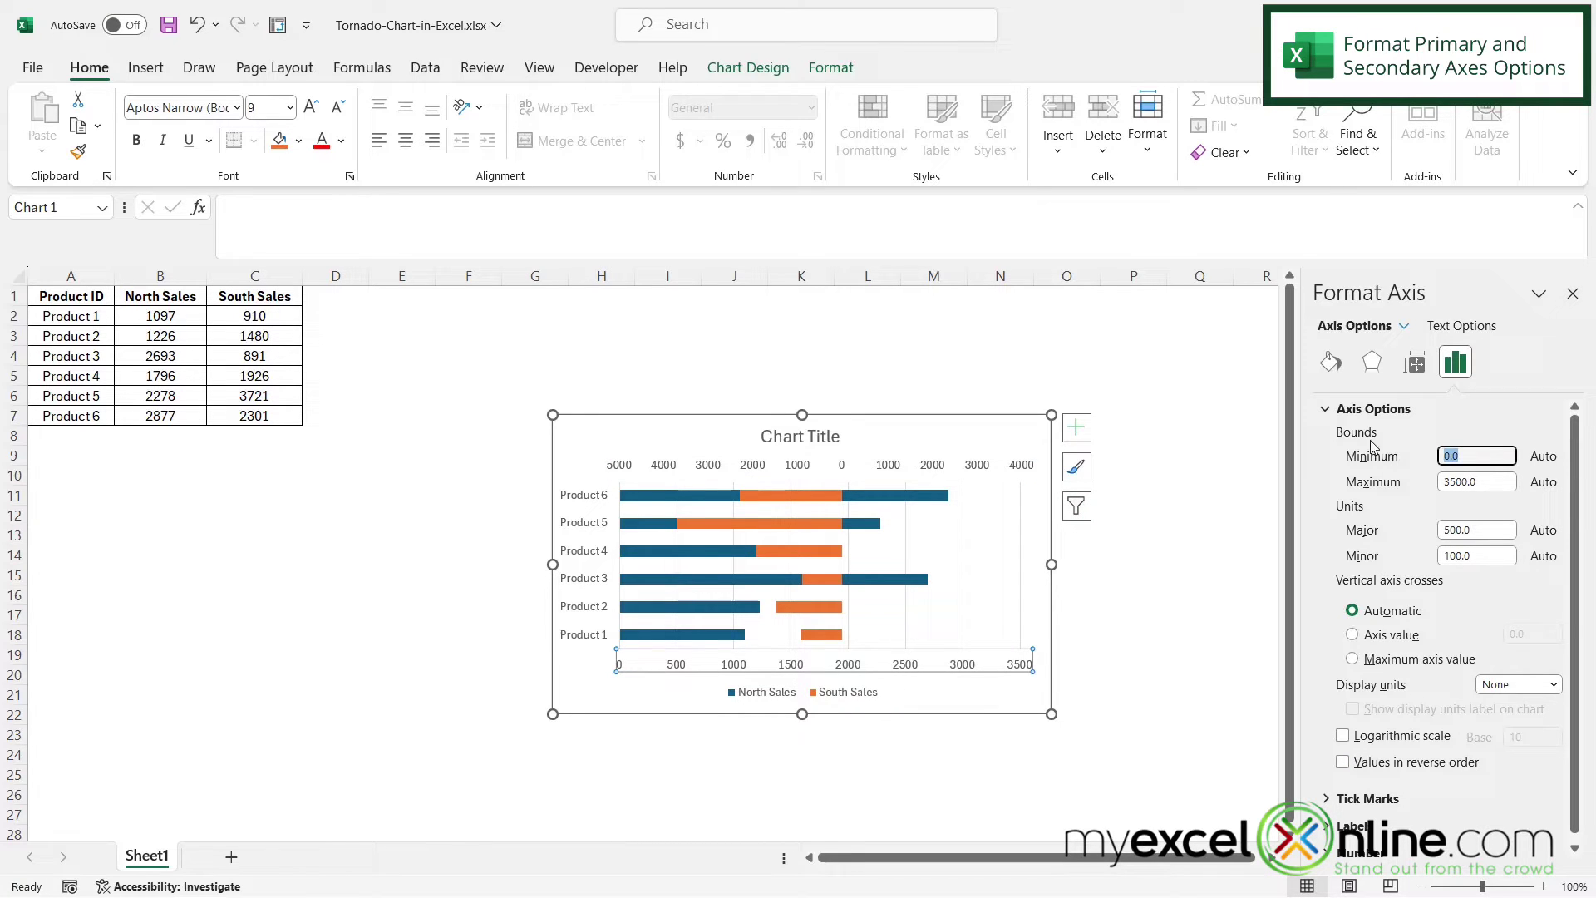
{"action": "type", "text": "-4000"}
{"action": "key", "text": "Tab"}
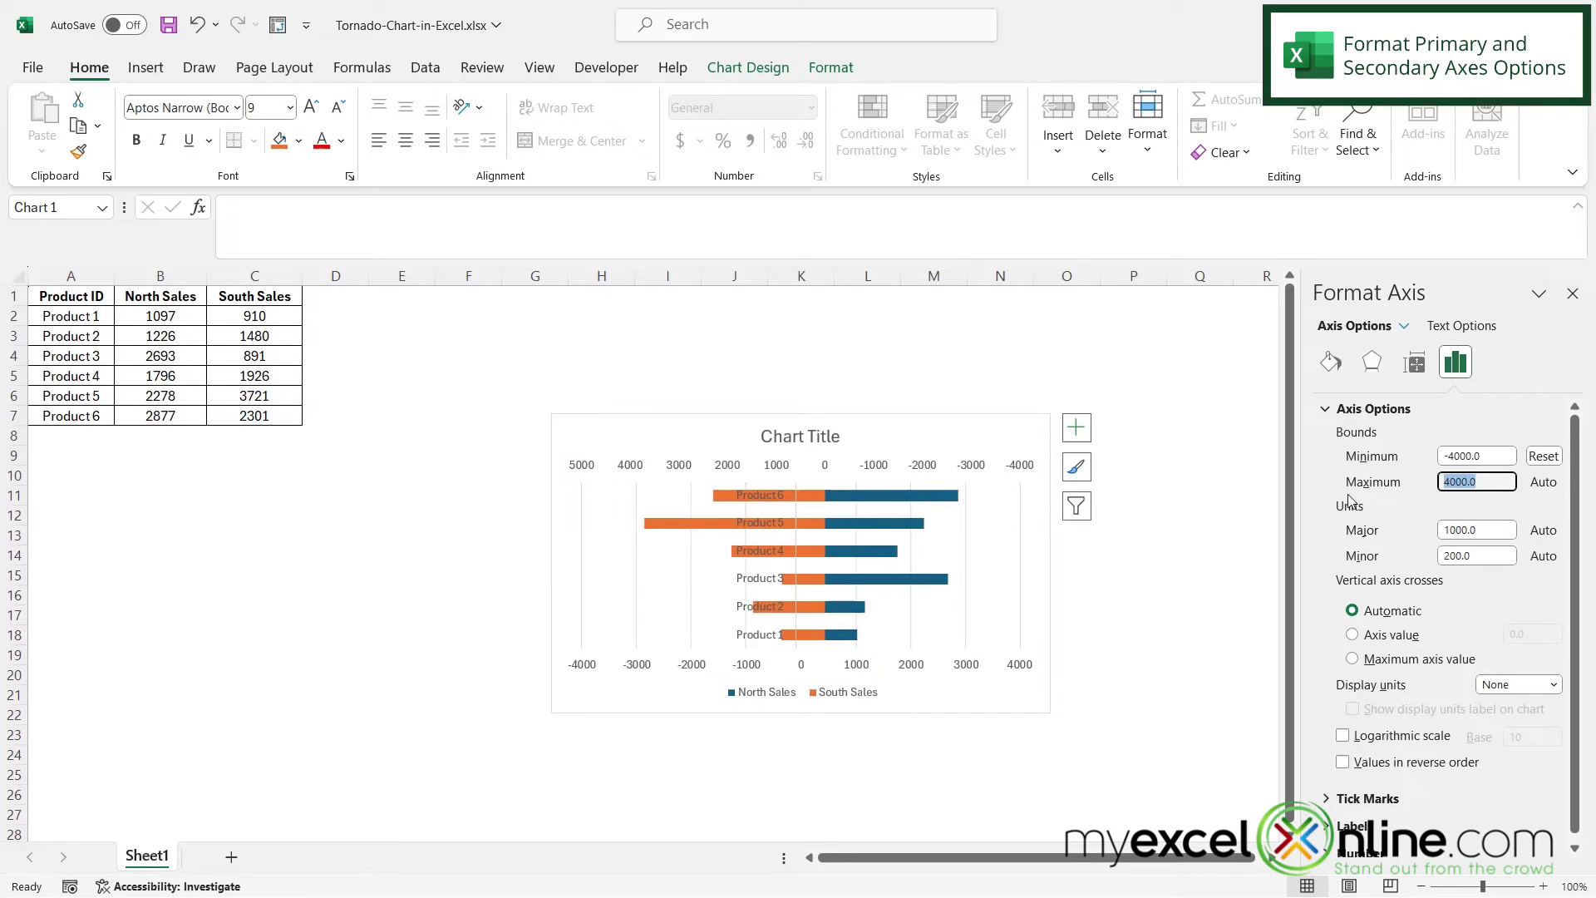
{"action": "type", "text": "4000"}
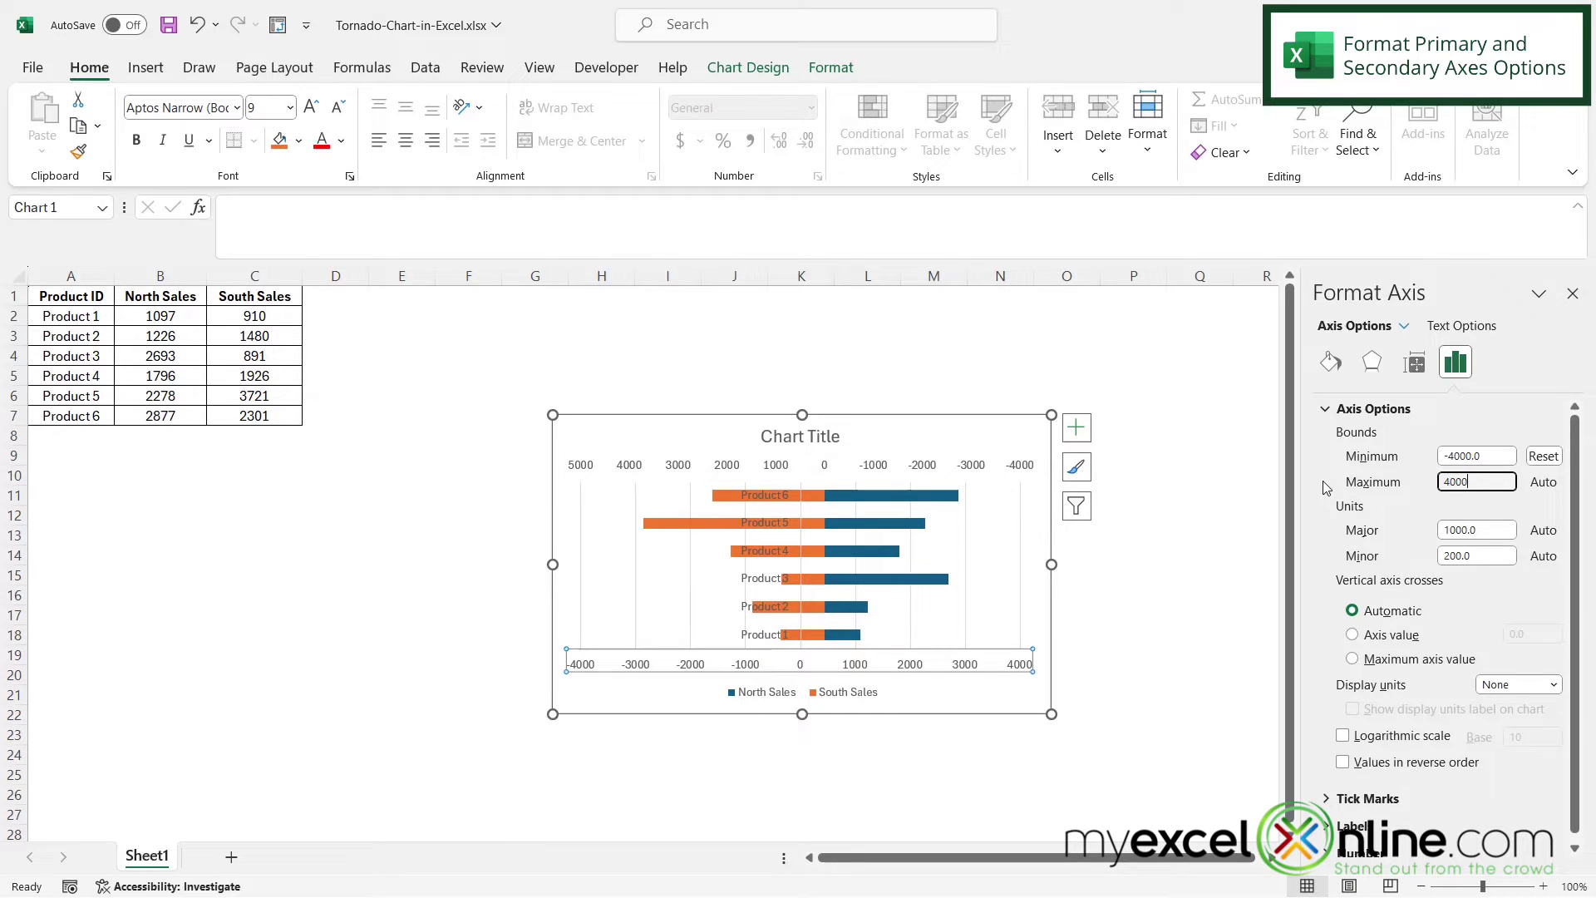
{"action": "key", "text": "Tab"}
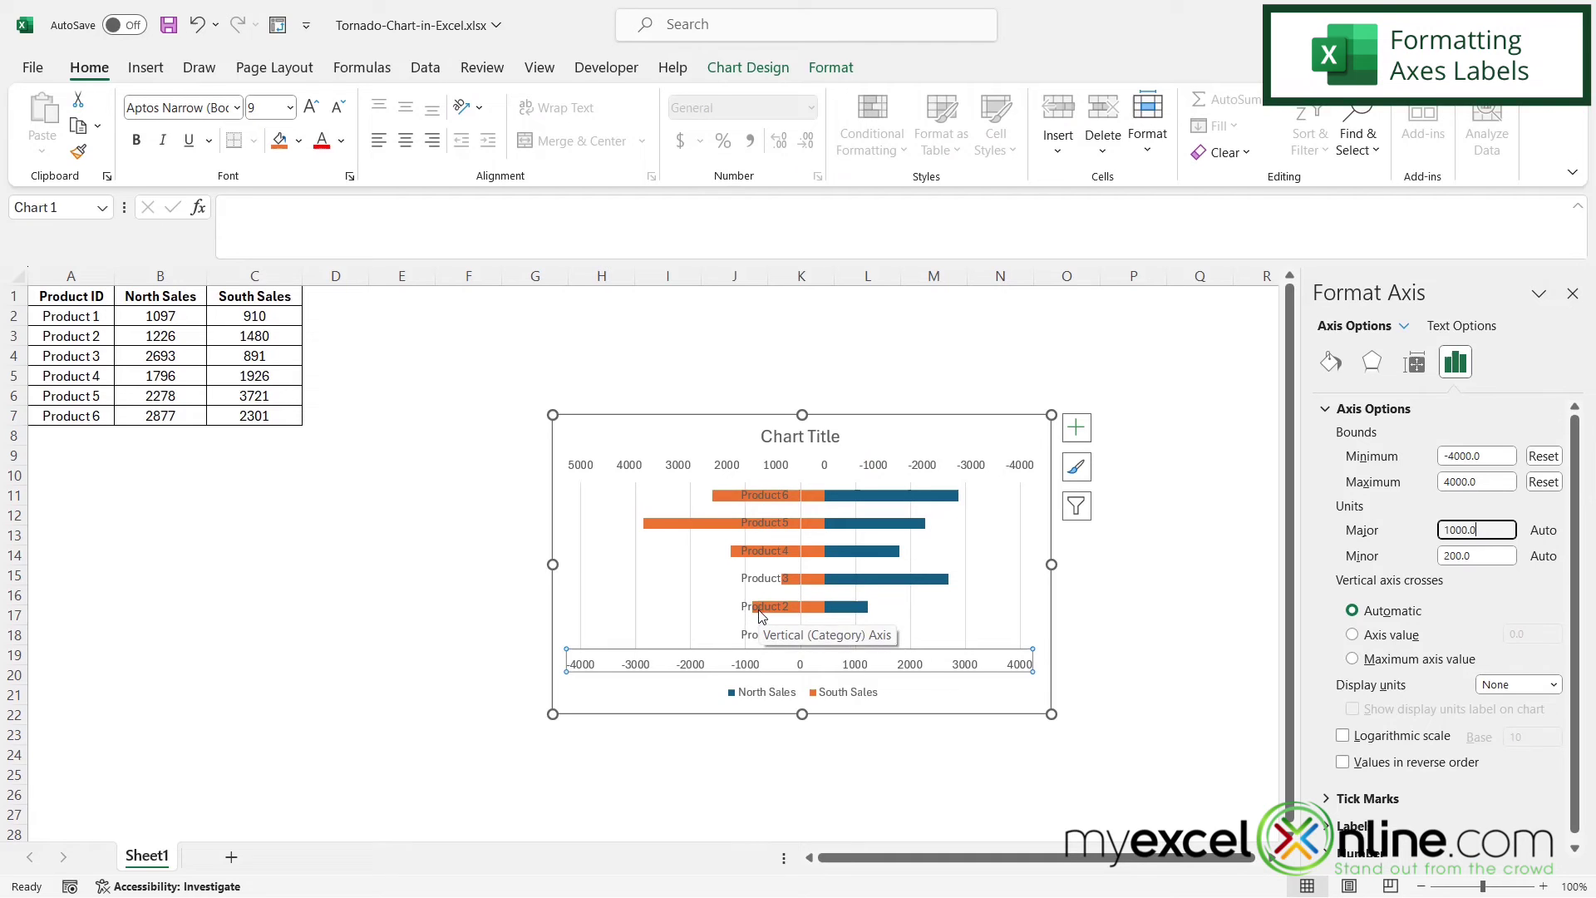
Step: Set the product-name vertical axis Label Position to Low
{"action": "key", "text": "ctrl+a"}
{"action": "key", "text": "BackSpace"}
{"action": "left_click", "coordinate": [759, 584]}
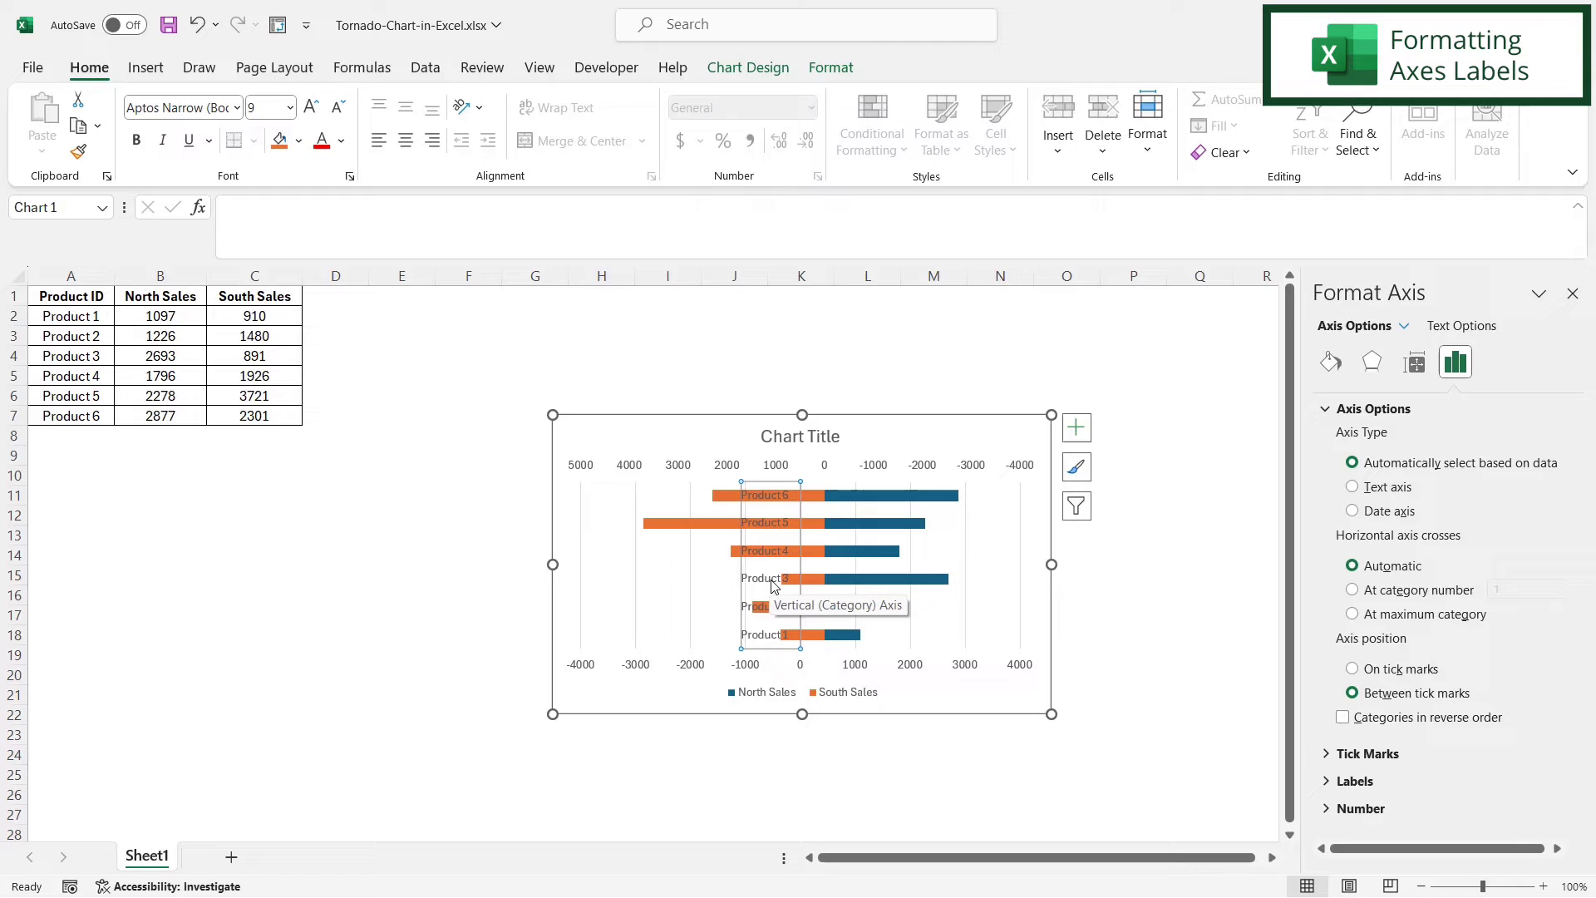
{"action": "left_click", "coordinate": [1333, 783]}
{"action": "scroll", "coordinate": [1439, 724], "scroll_direction": "down", "scroll_amount": 3}
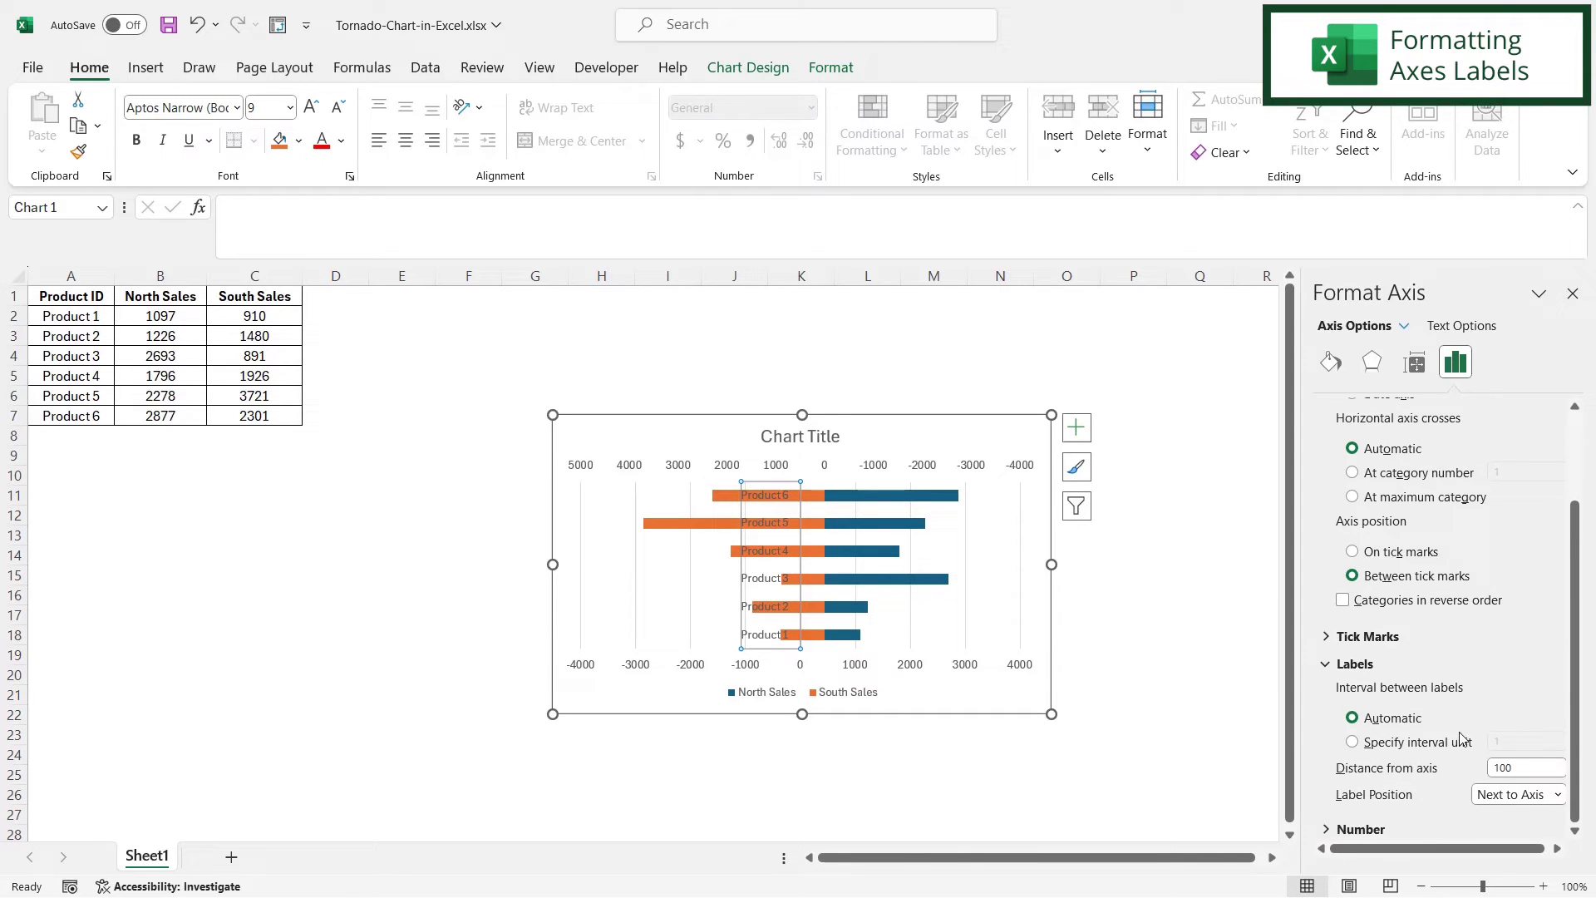
{"action": "left_click", "coordinate": [1487, 795]}
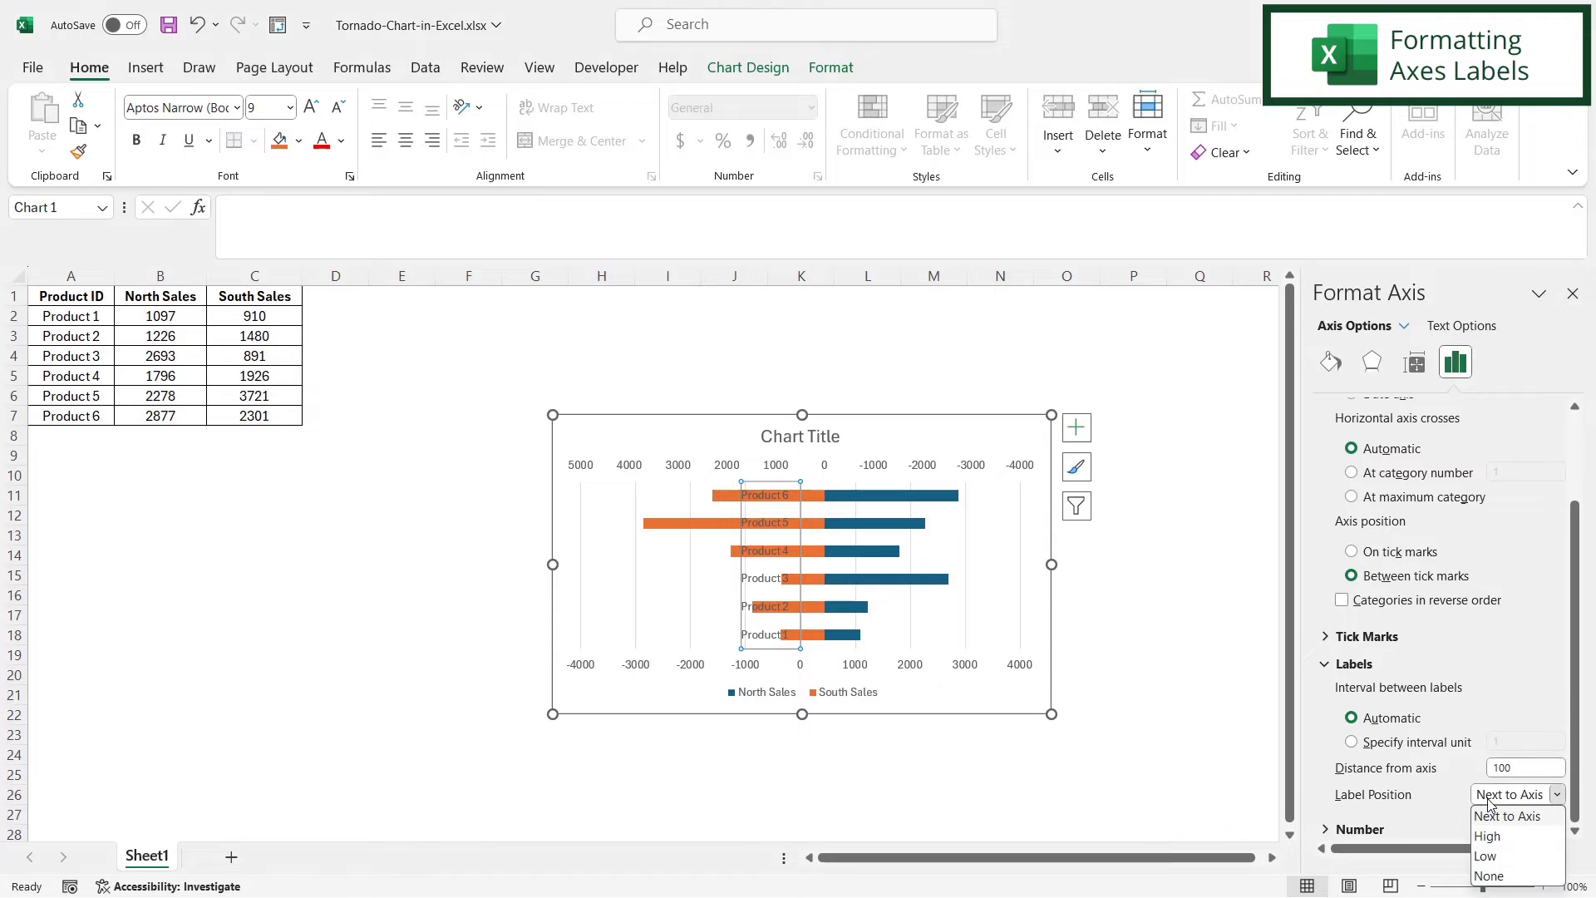
{"action": "left_click", "coordinate": [1487, 857]}
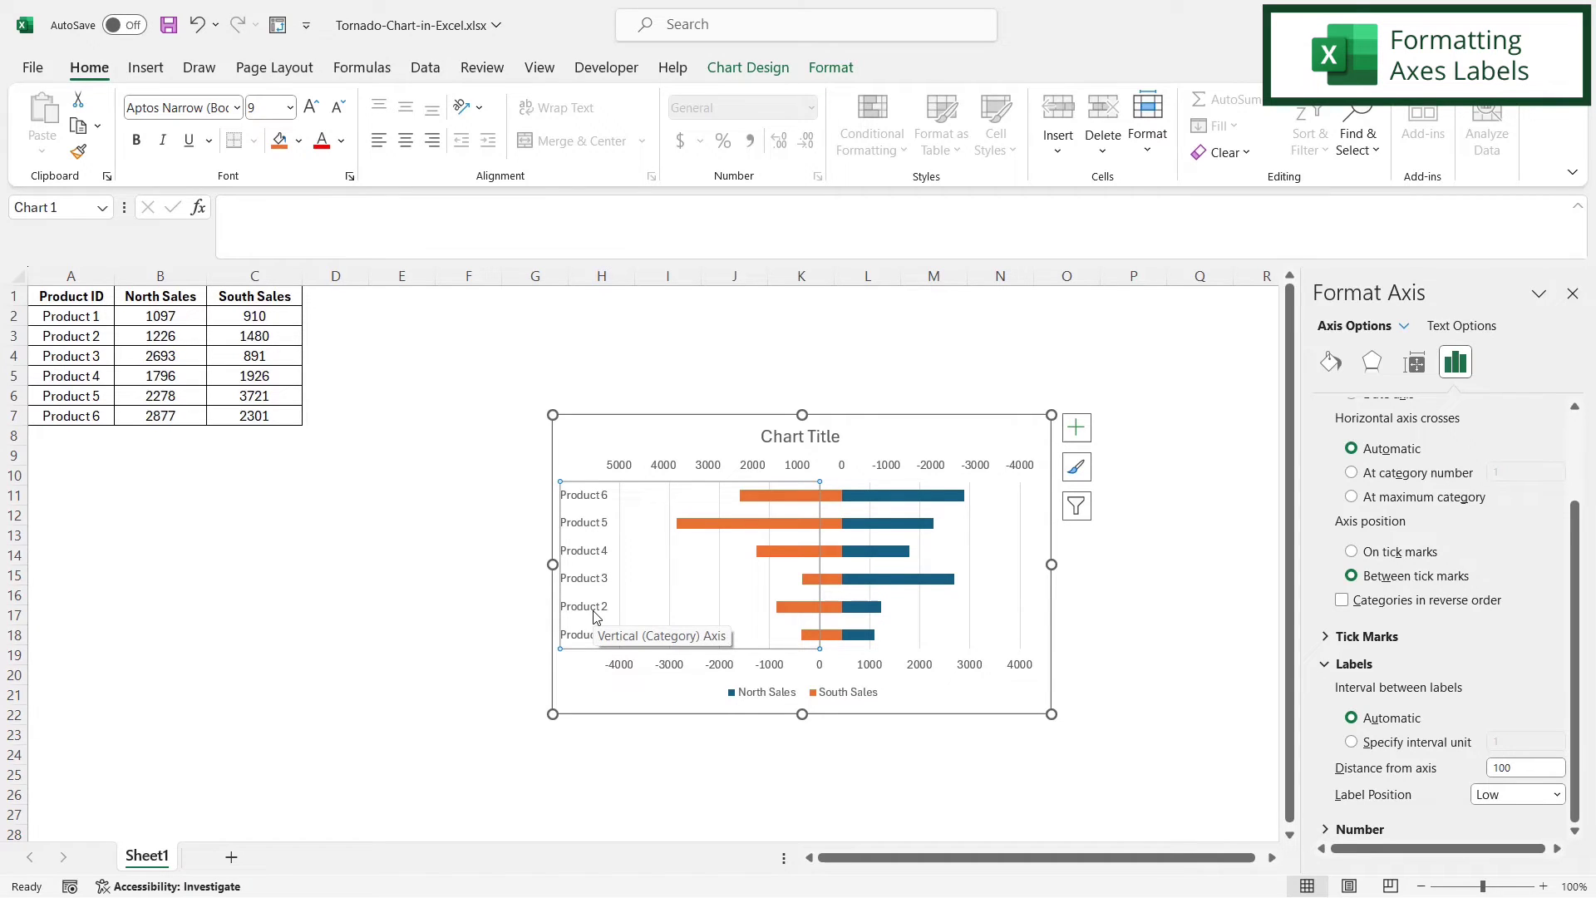
Step: Set Label Position to None on both the bottom and top value axes
{"action": "left_click", "coordinate": [673, 670]}
{"action": "scroll", "coordinate": [1447, 797], "scroll_direction": "down", "scroll_amount": 1}
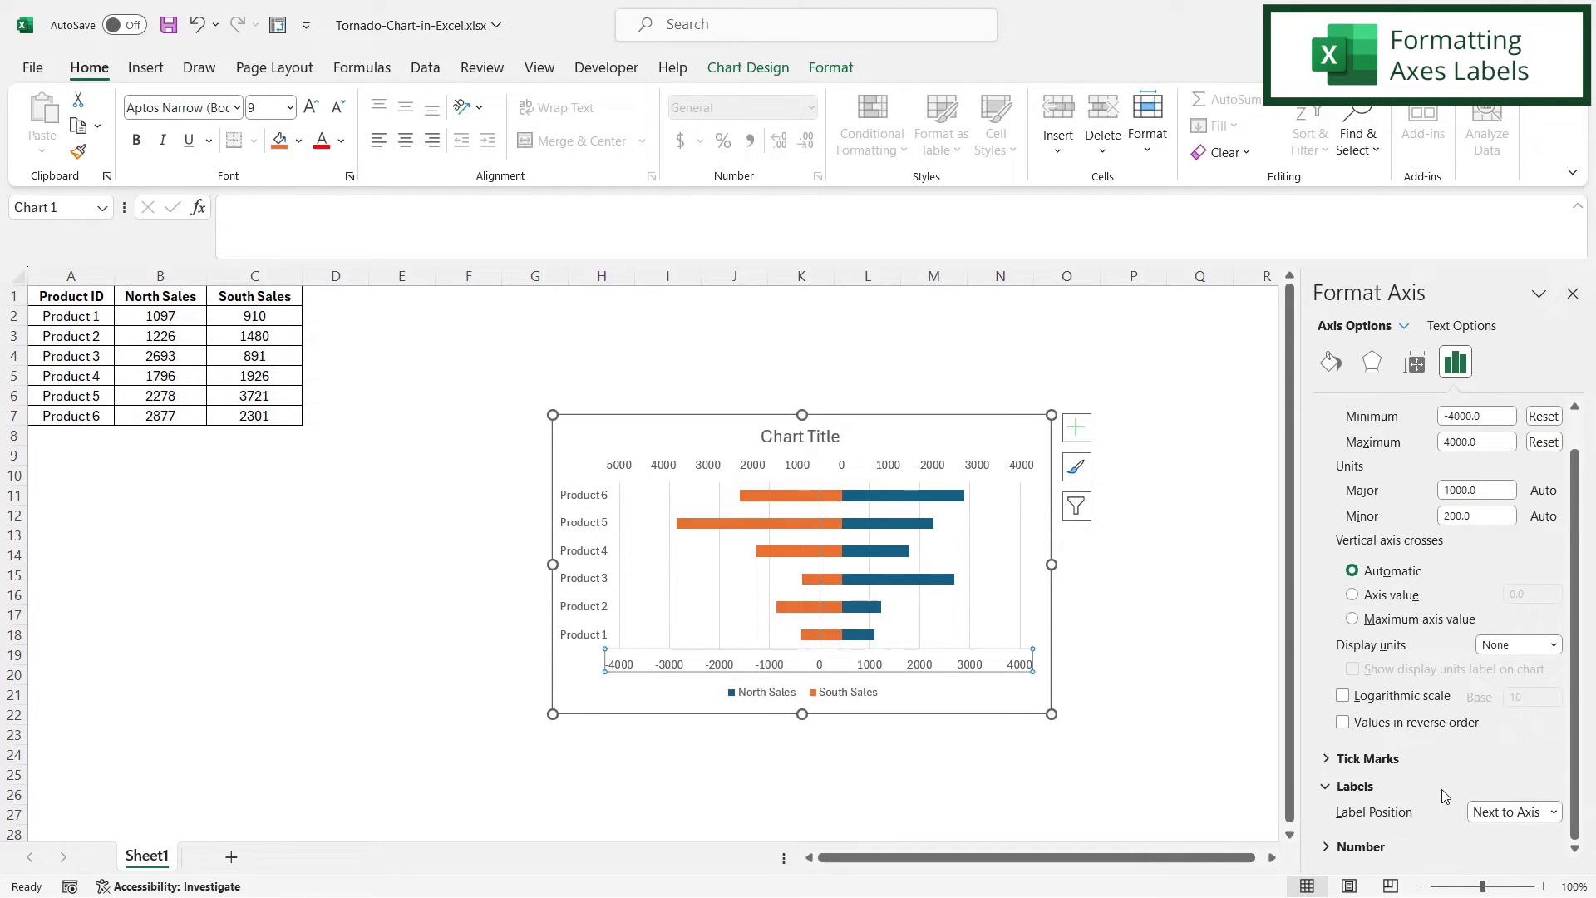
{"action": "left_click", "coordinate": [1512, 815]}
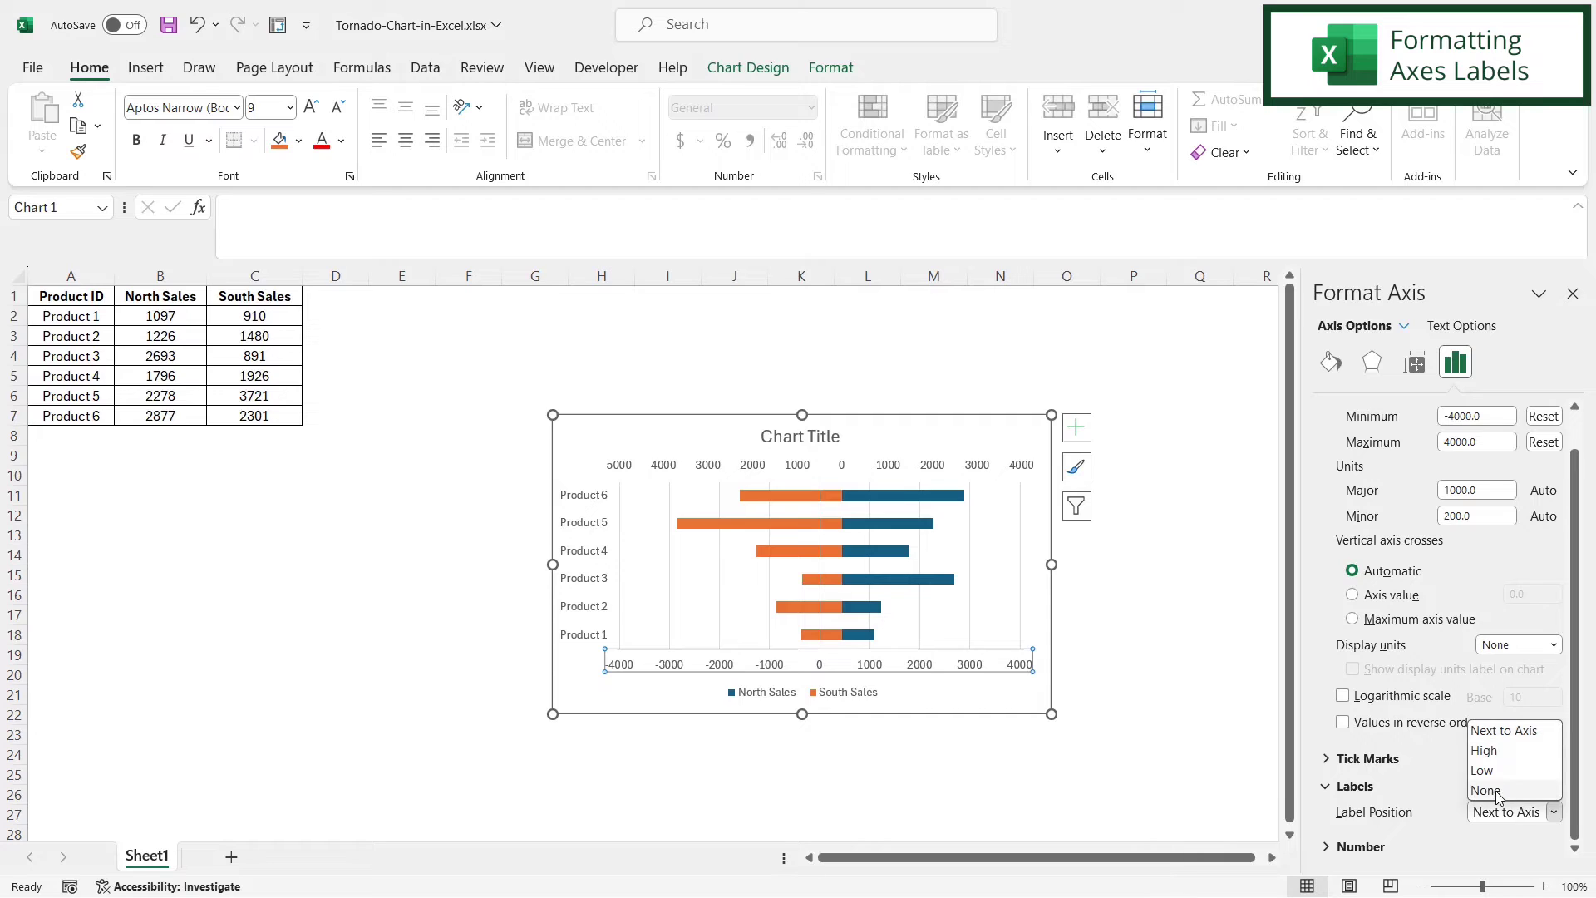
{"action": "left_click", "coordinate": [1486, 791]}
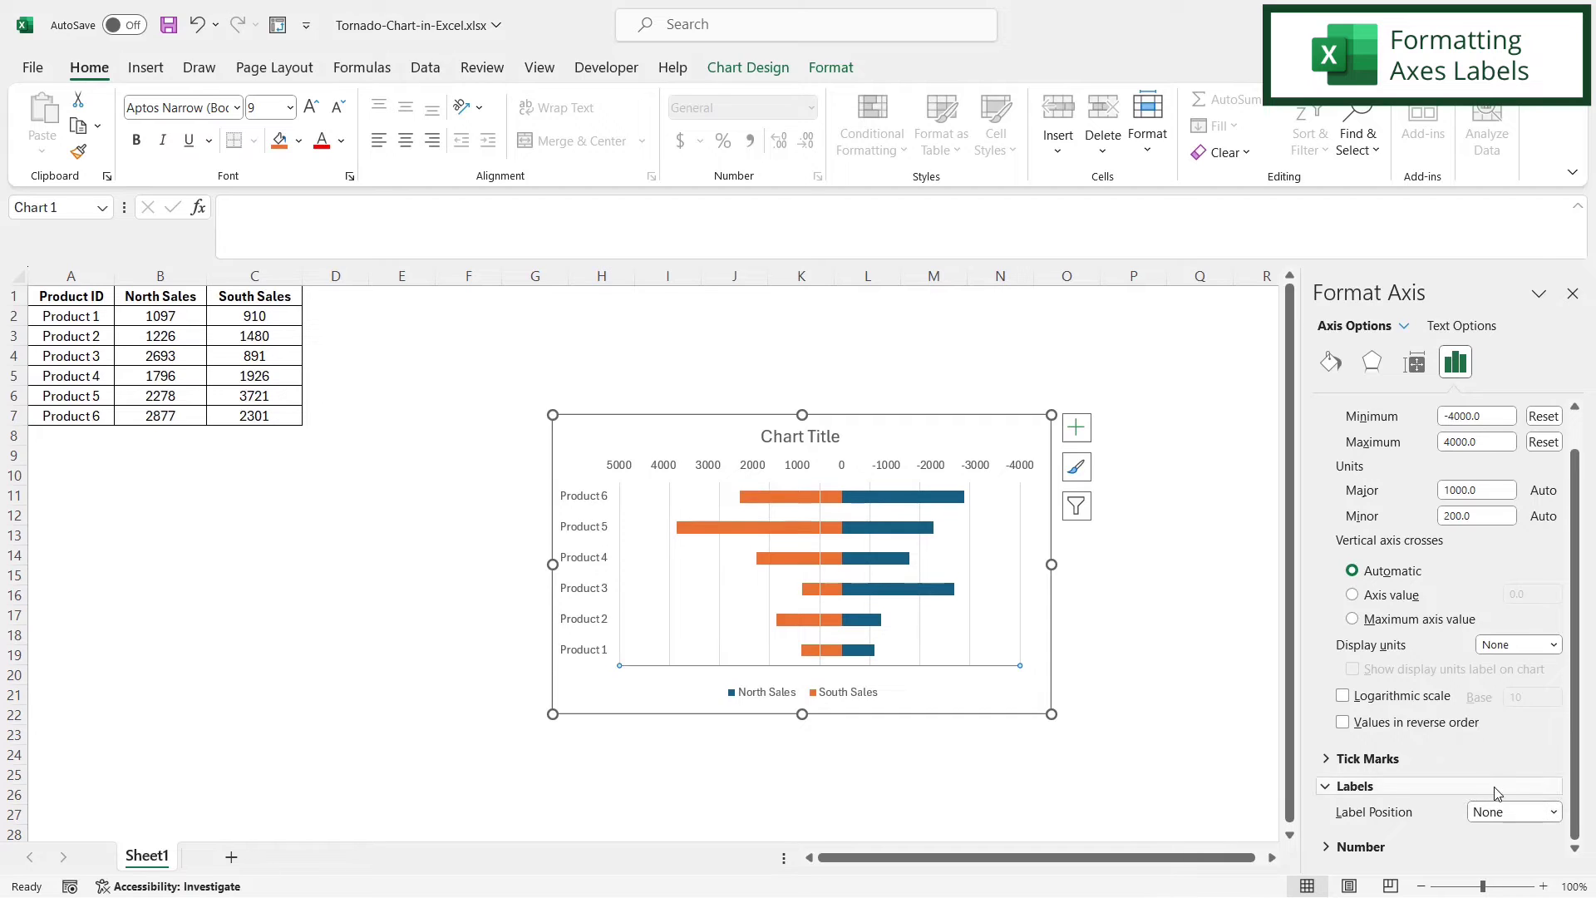
{"action": "left_click", "coordinate": [904, 470]}
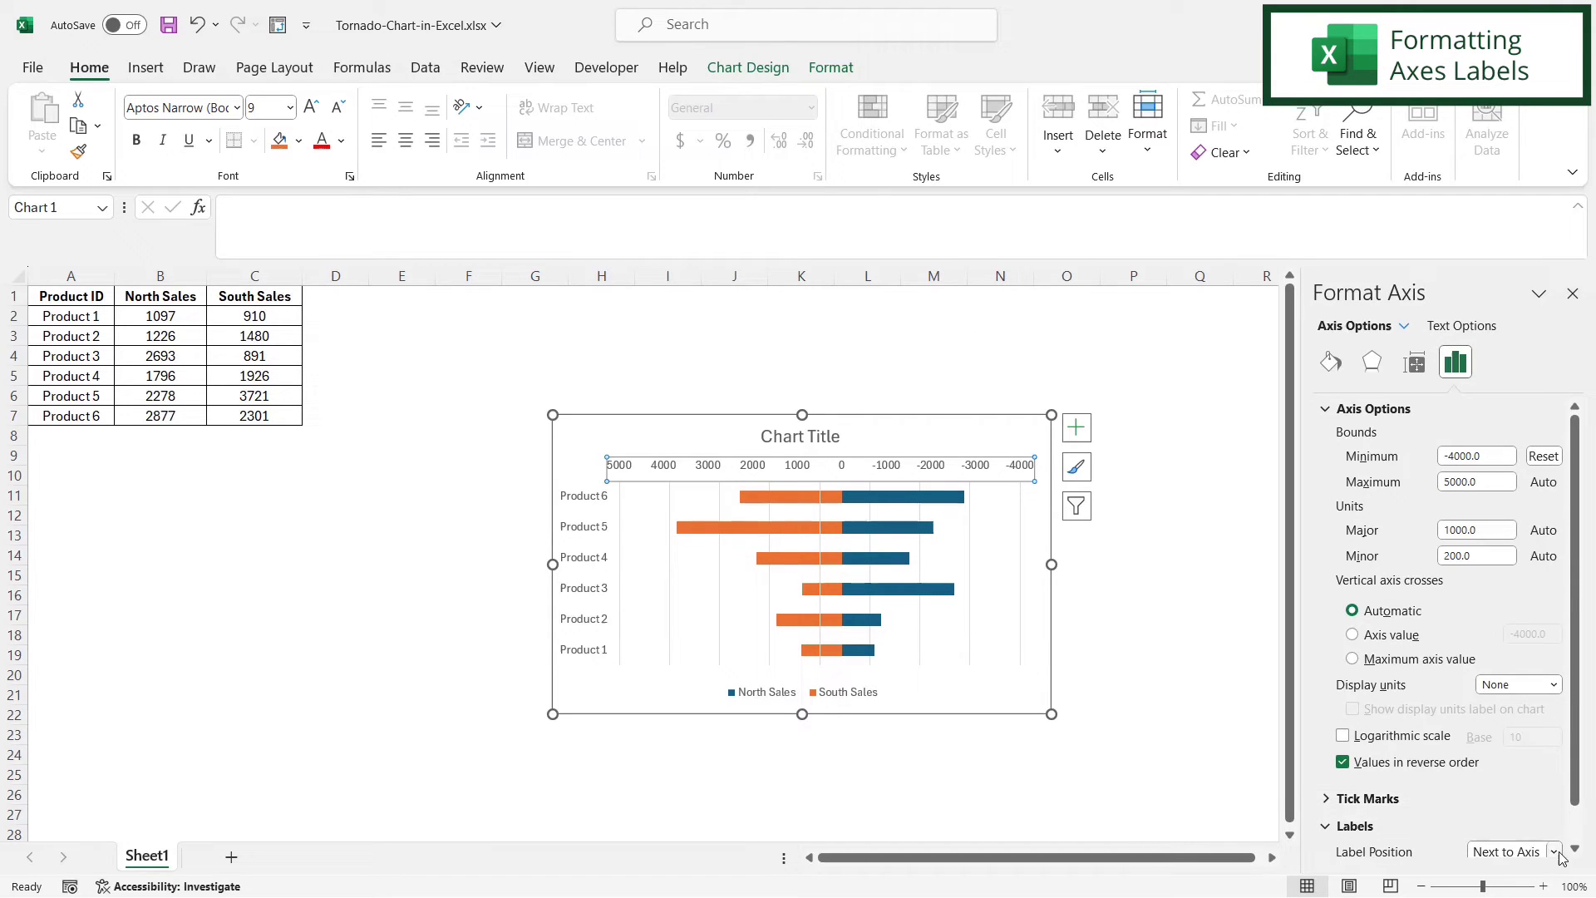
{"action": "left_click", "coordinate": [1553, 852]}
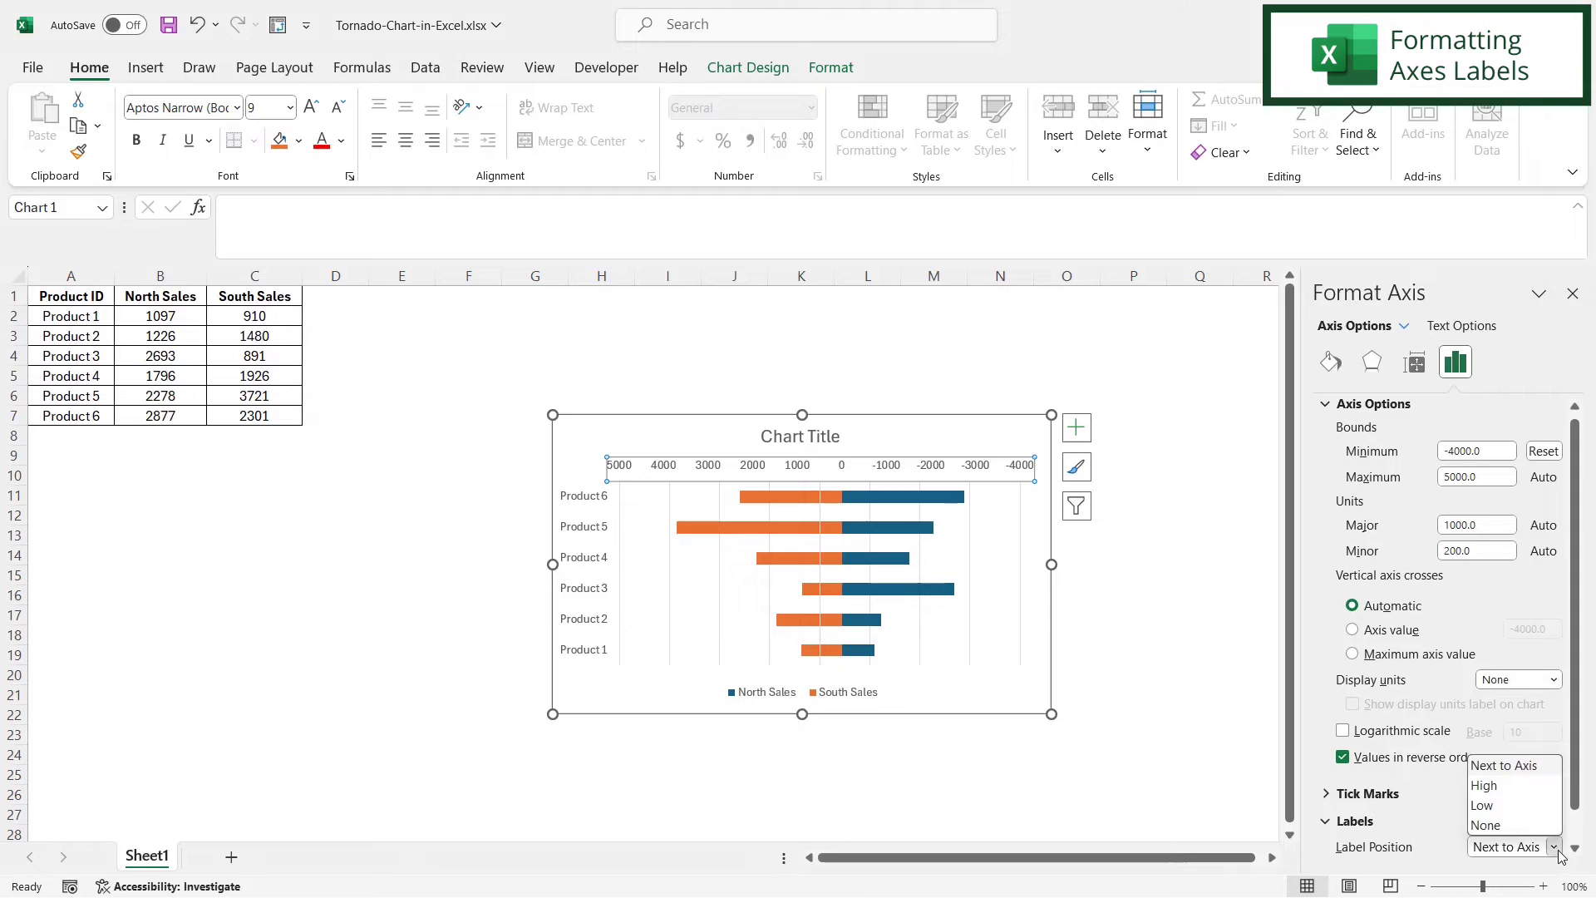
{"action": "left_click", "coordinate": [1497, 831]}
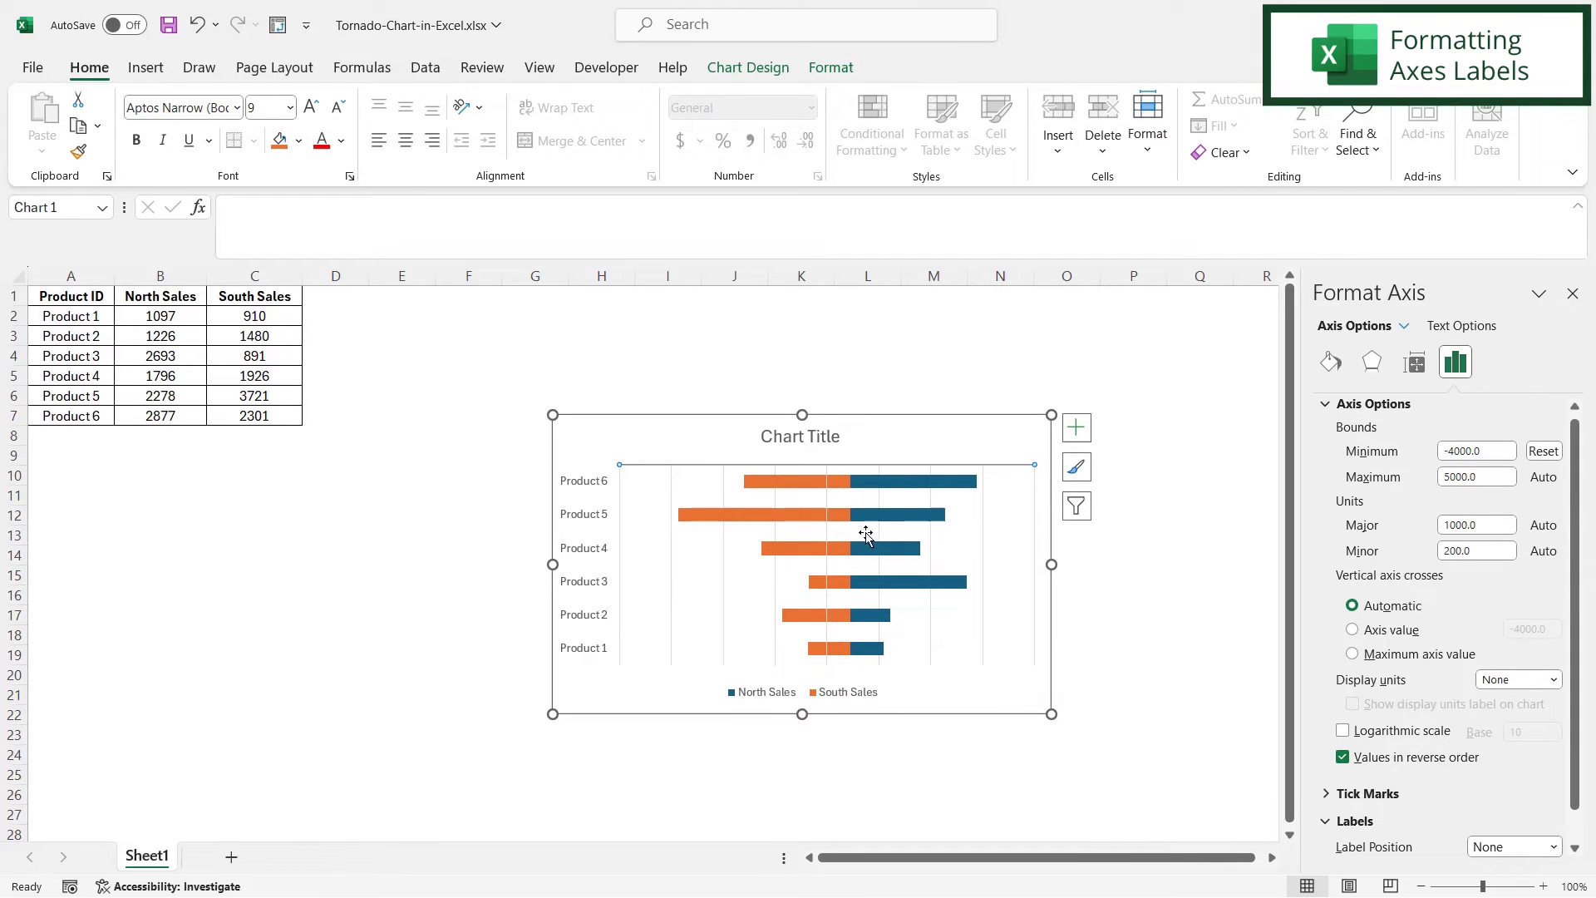
Step: Add data labels to the South Sales bars, positioned at Inside End
{"action": "right_click", "coordinate": [802, 514]}
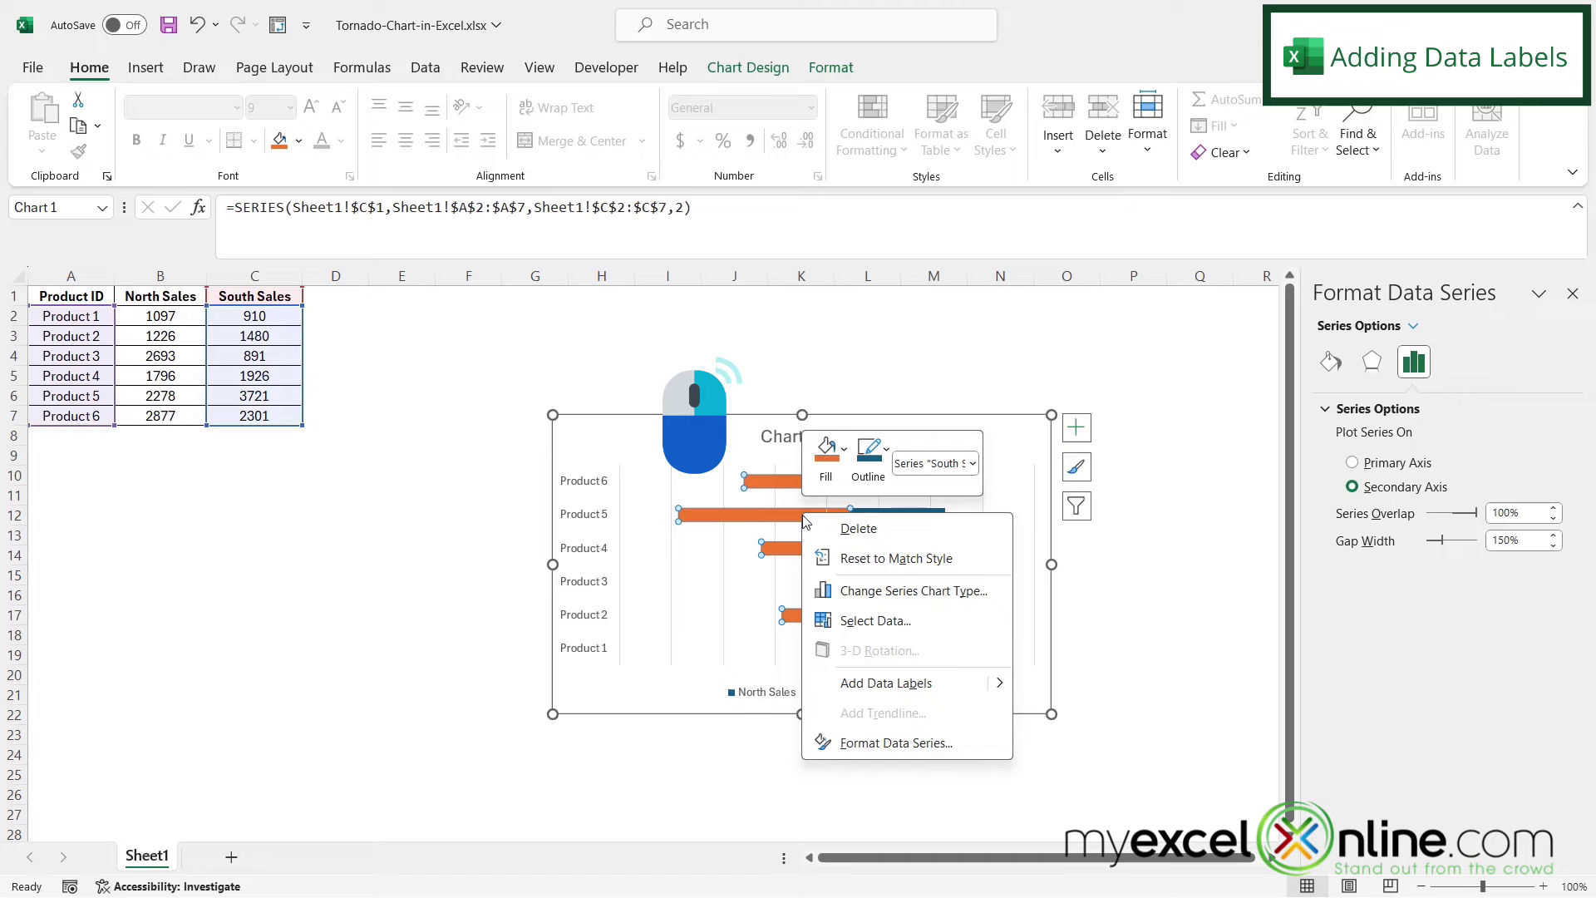
{"action": "left_click", "coordinate": [885, 684]}
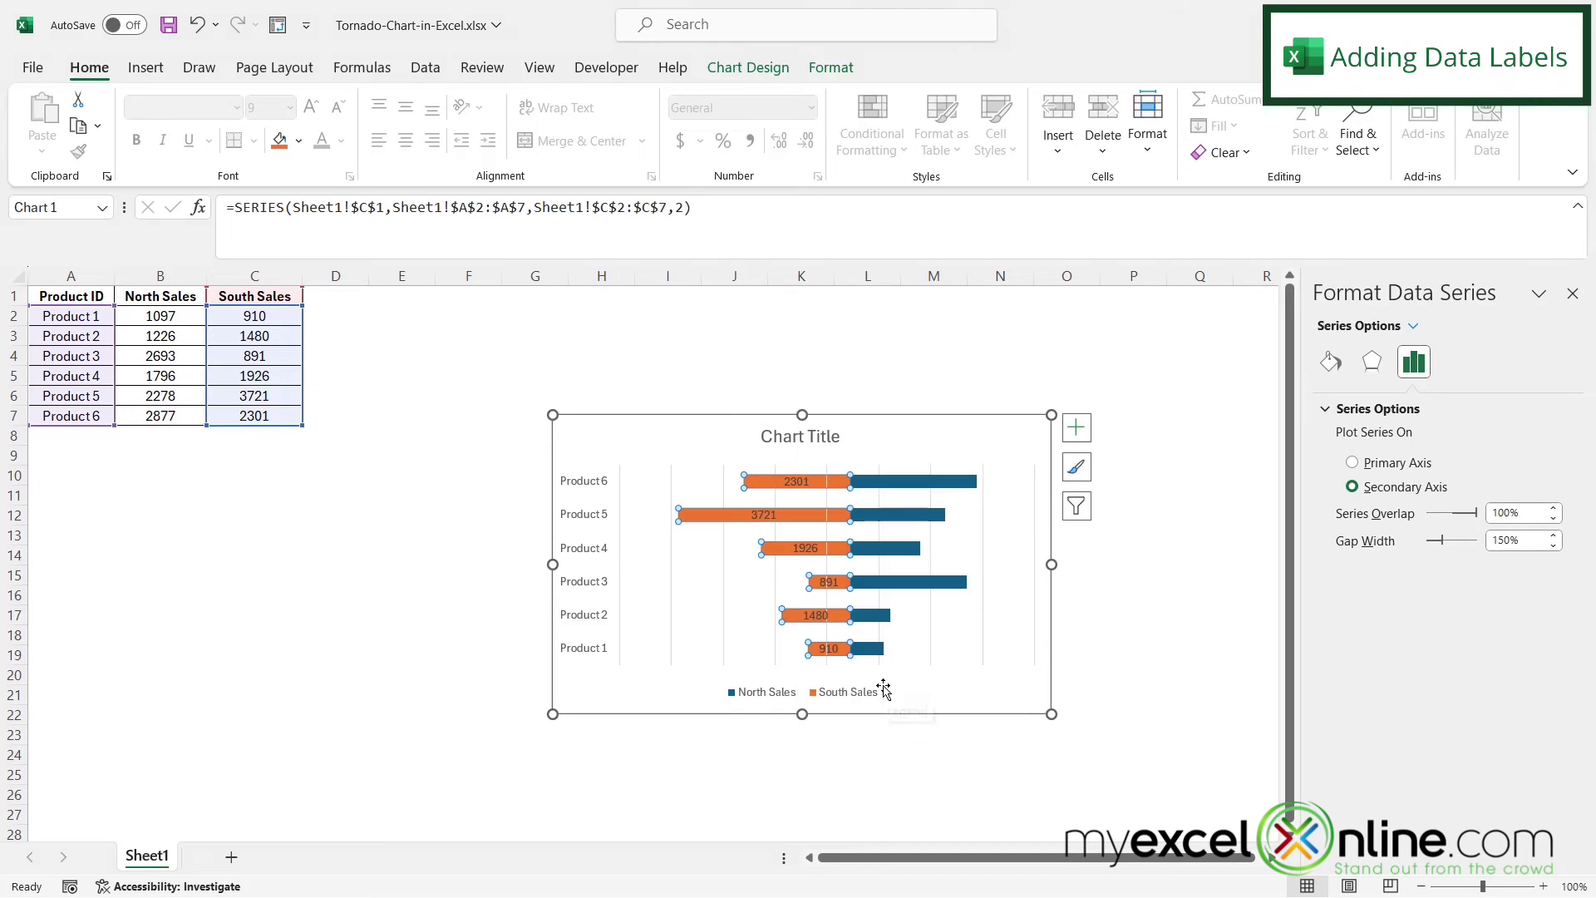
{"action": "right_click", "coordinate": [829, 584]}
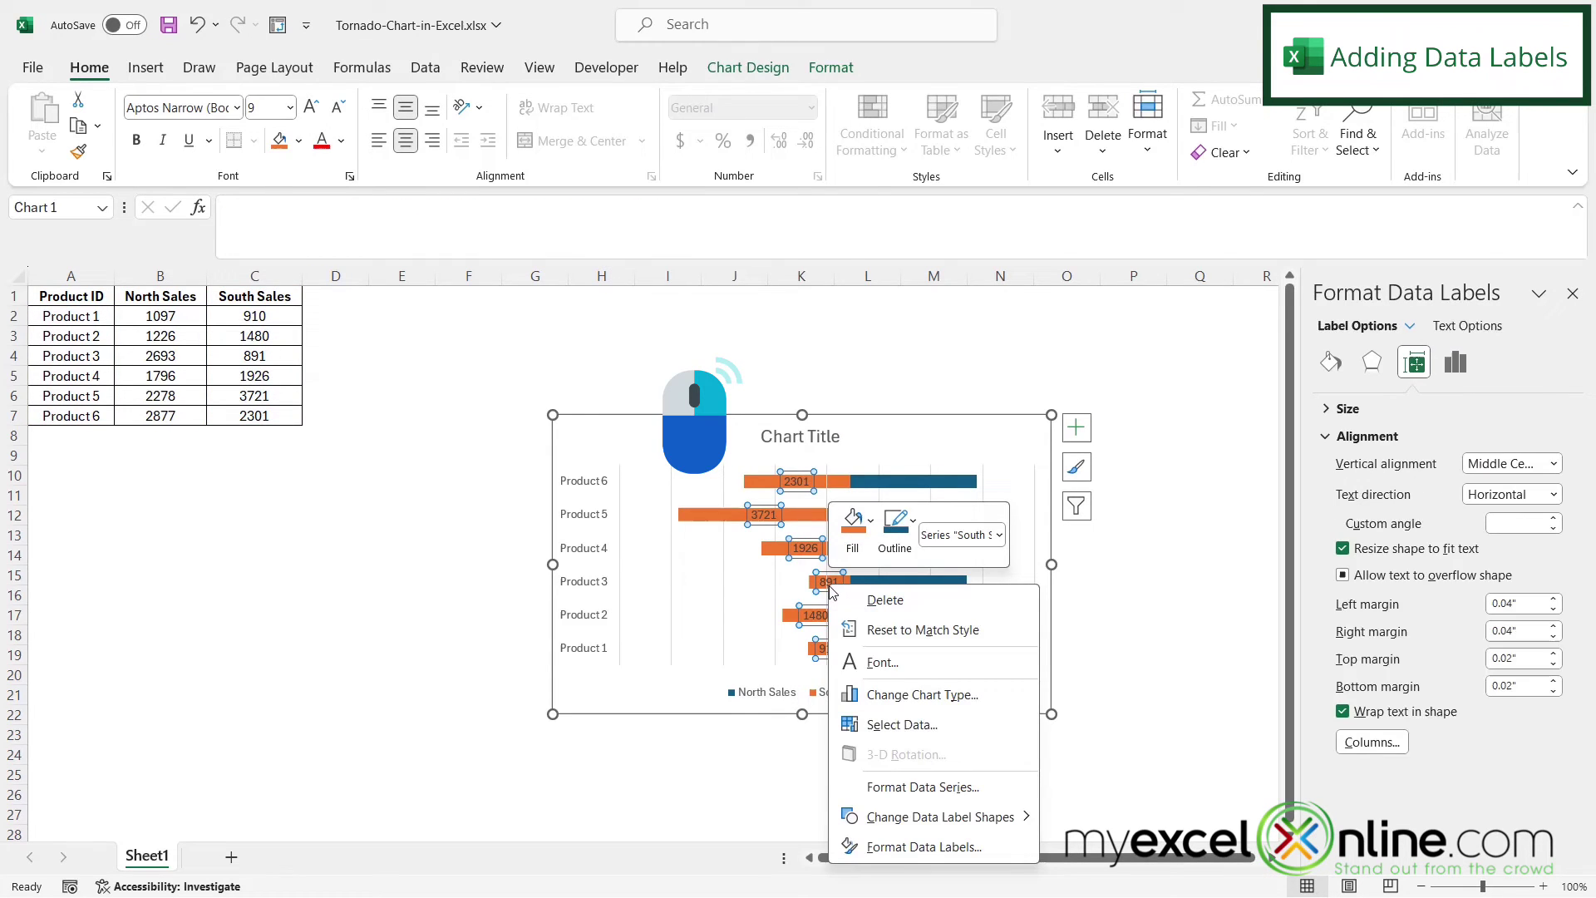
{"action": "left_click", "coordinate": [931, 846]}
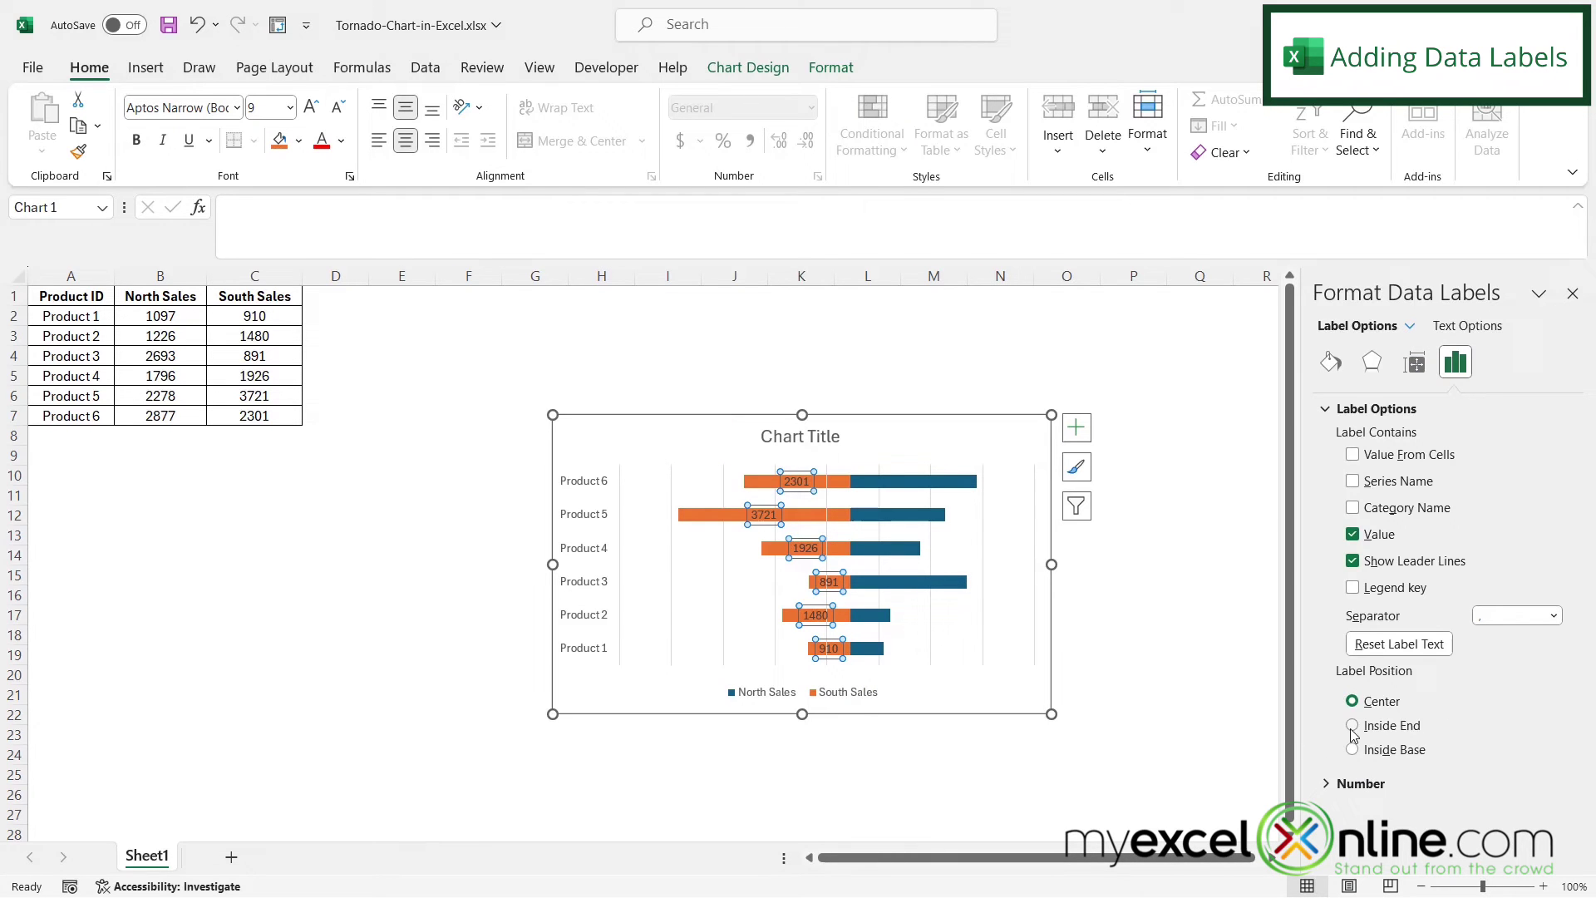
{"action": "left_click", "coordinate": [1354, 727]}
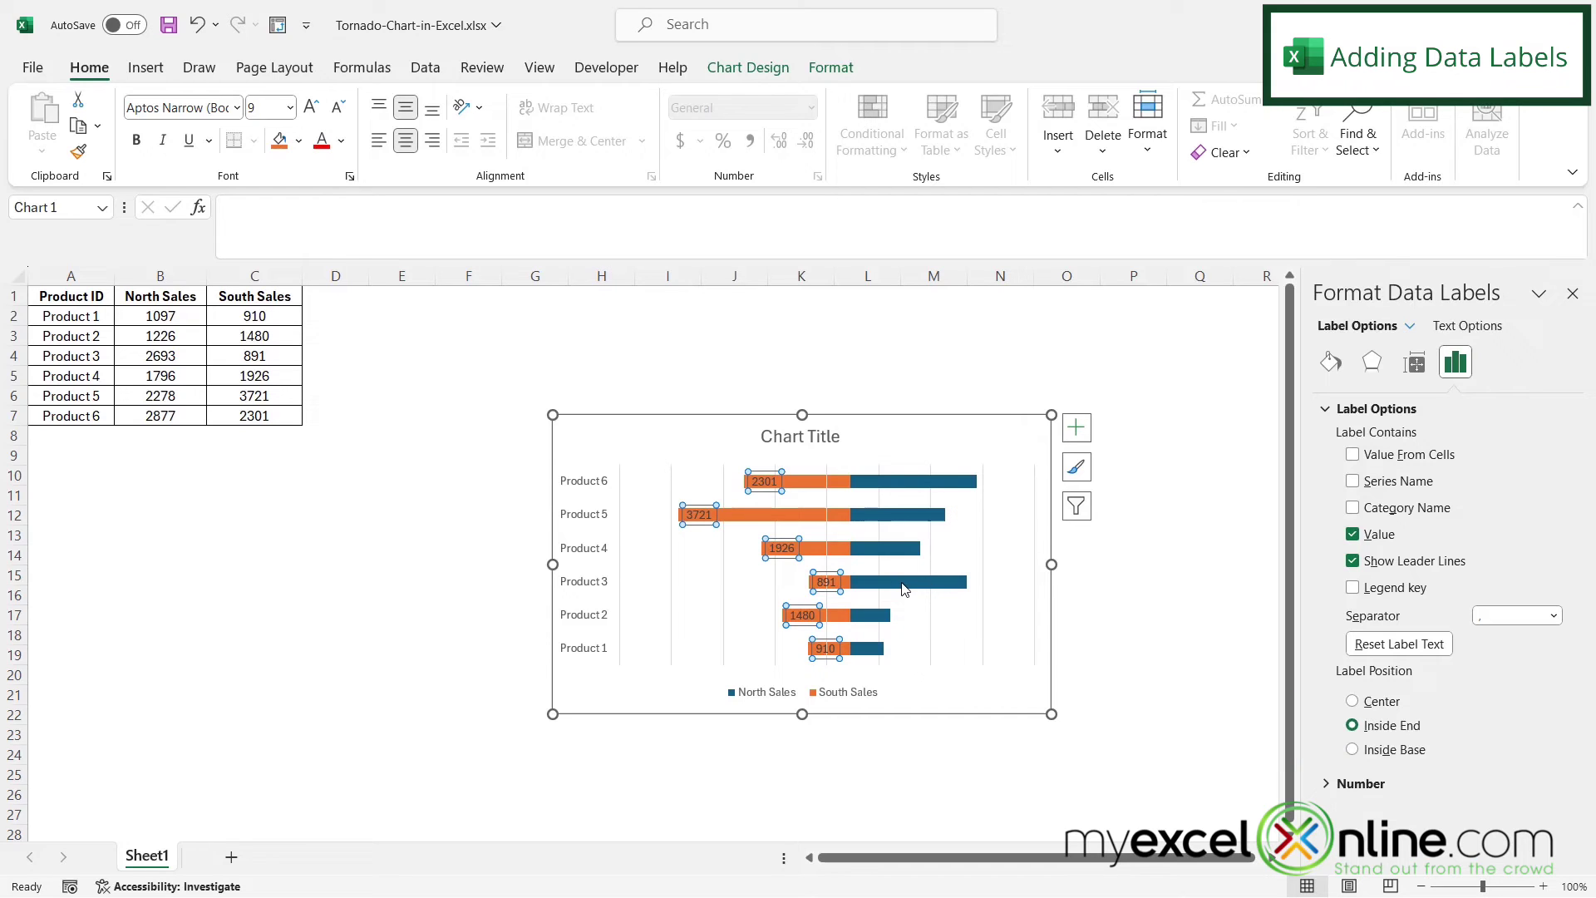
Step: Add data labels to the North Sales bars, positioned at Inside End
{"action": "left_click", "coordinate": [902, 587]}
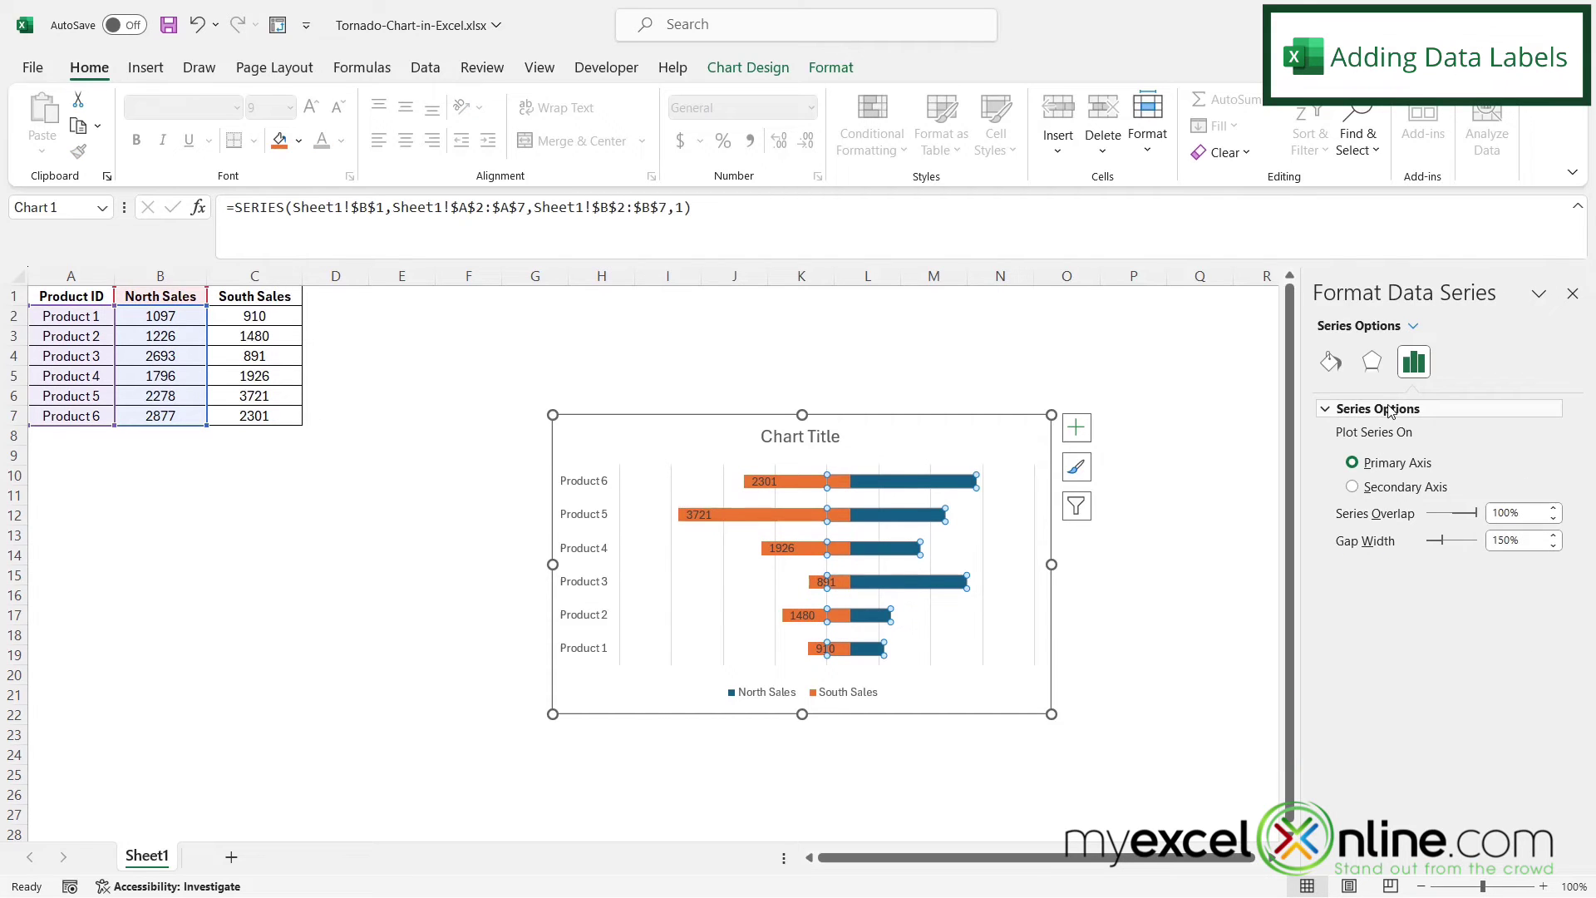
{"action": "right_click", "coordinate": [914, 514]}
{"action": "left_click", "coordinate": [1014, 724]}
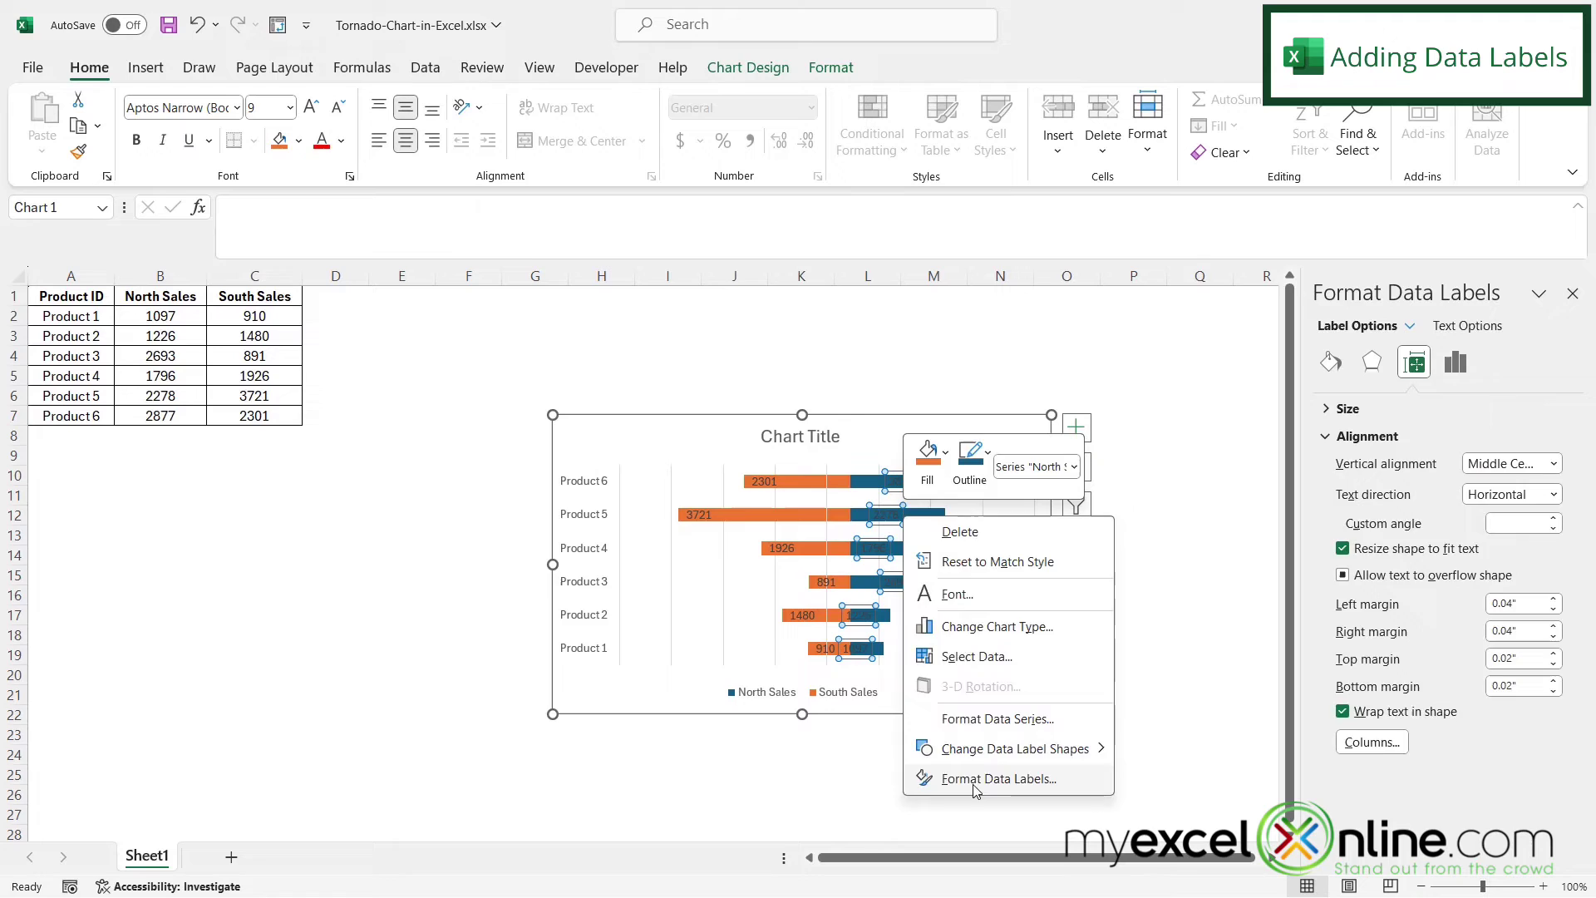
{"action": "left_click", "coordinate": [1355, 725]}
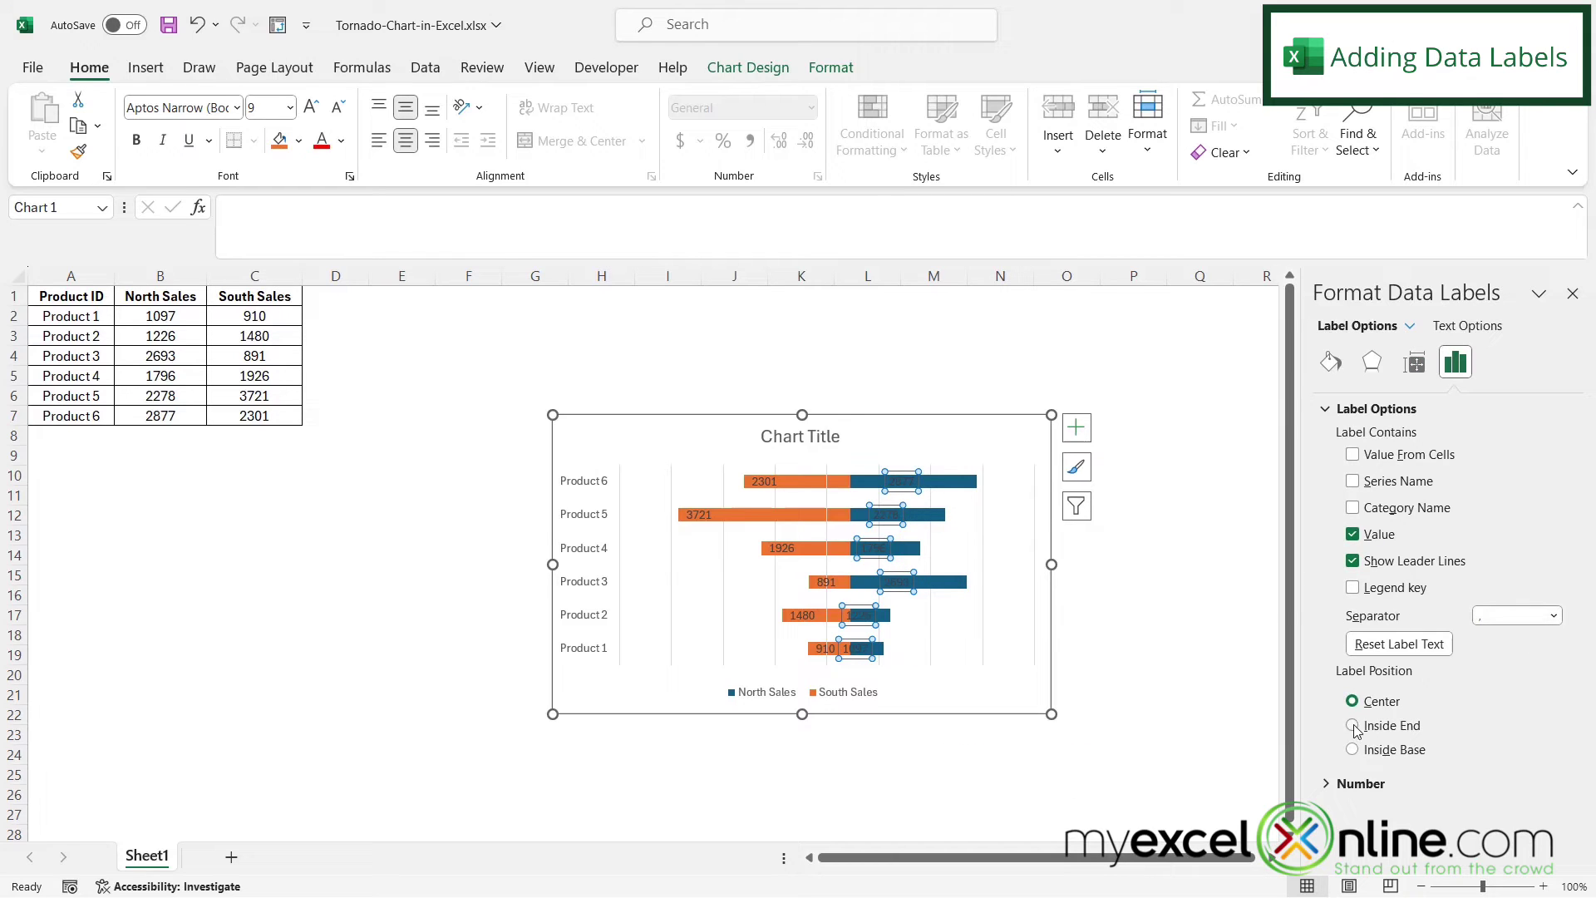
{"action": "right_click", "coordinate": [954, 481]}
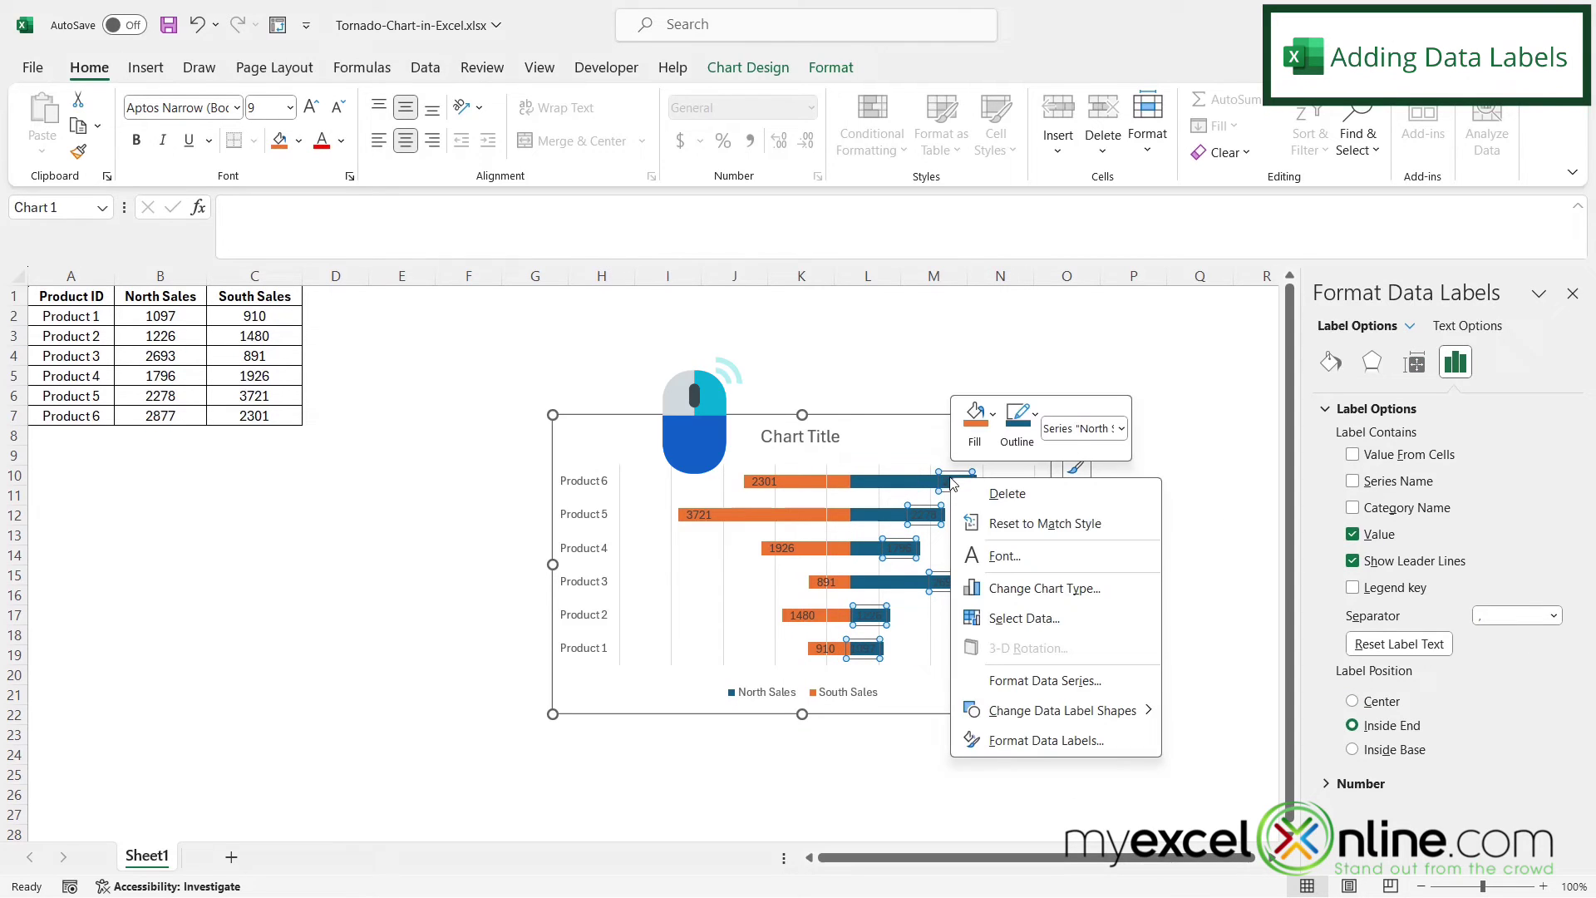
{"action": "left_click", "coordinate": [1051, 741]}
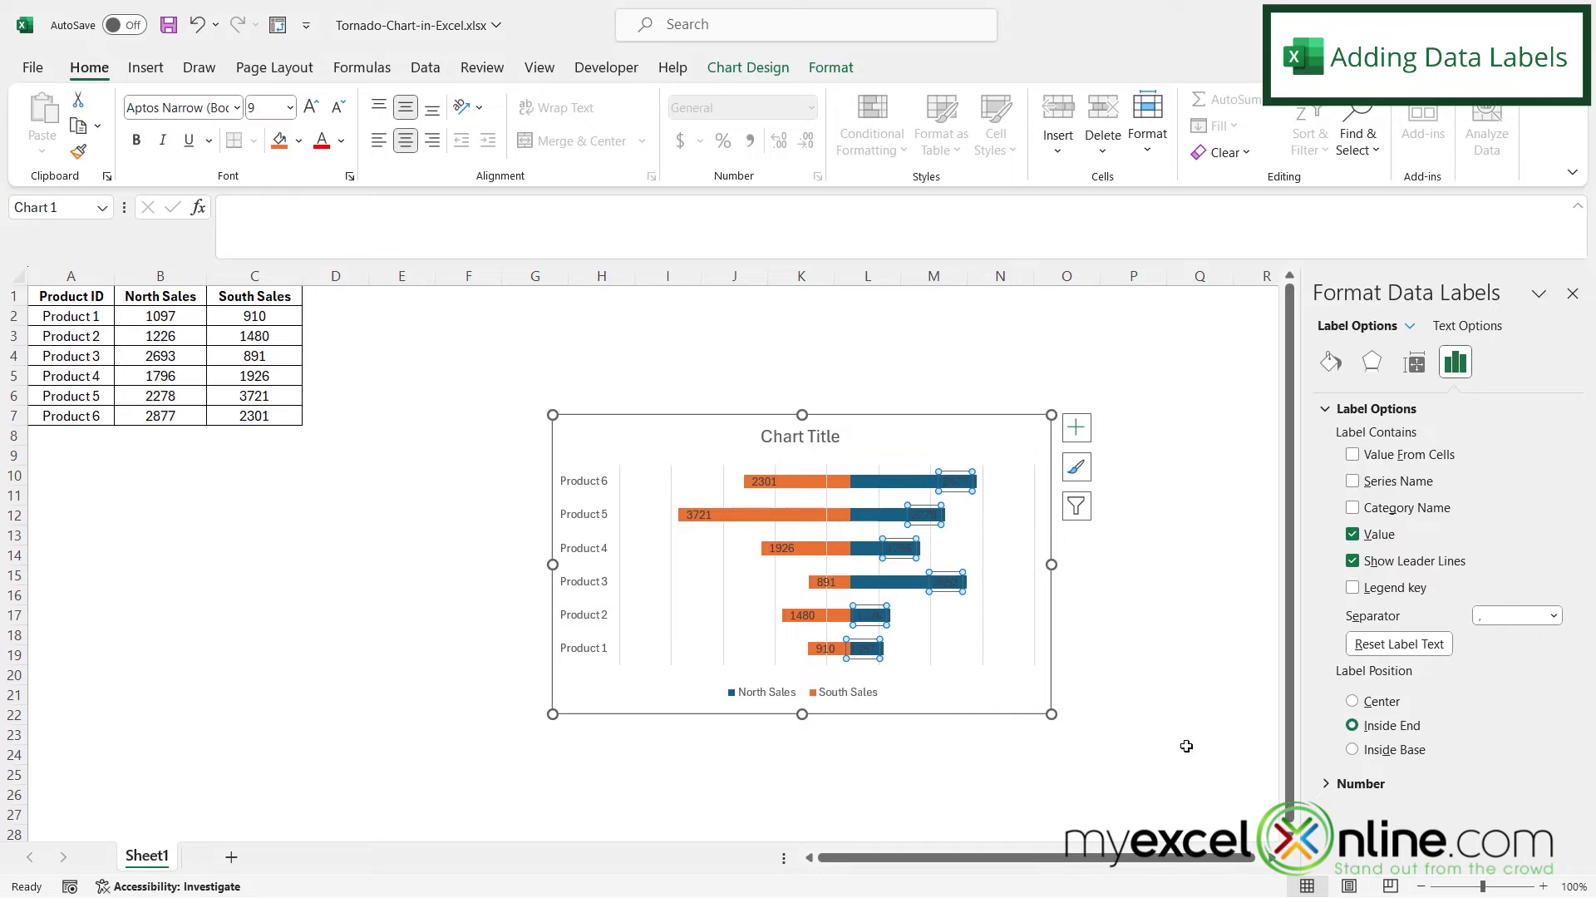
{"action": "left_click", "coordinate": [1466, 326]}
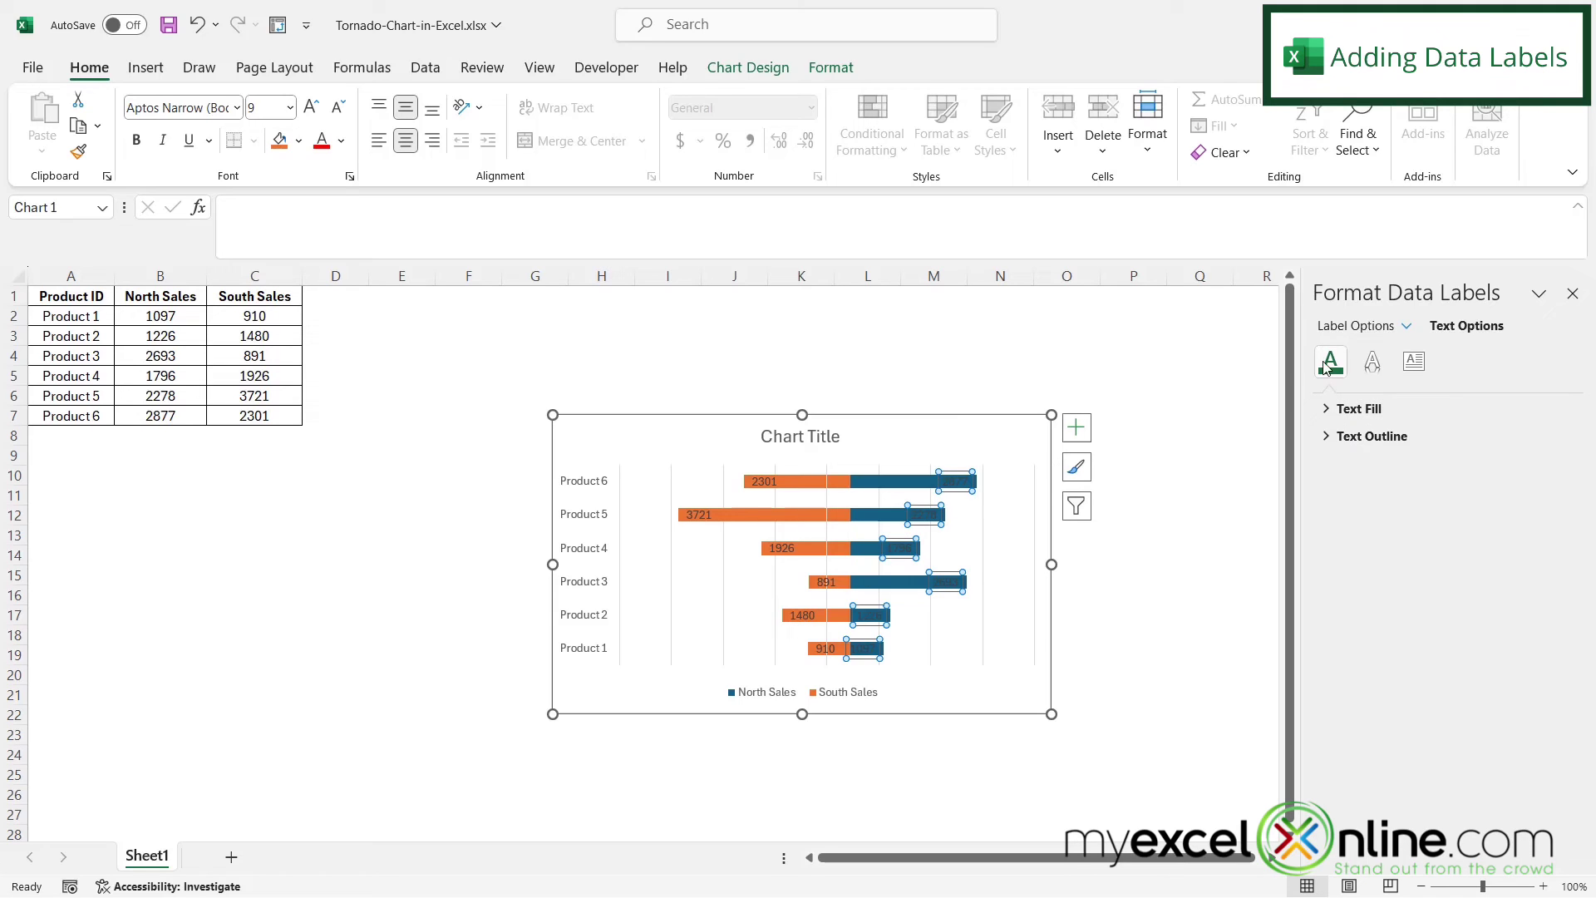
{"action": "key", "text": "Escape"}
{"action": "key", "text": "Escape"}
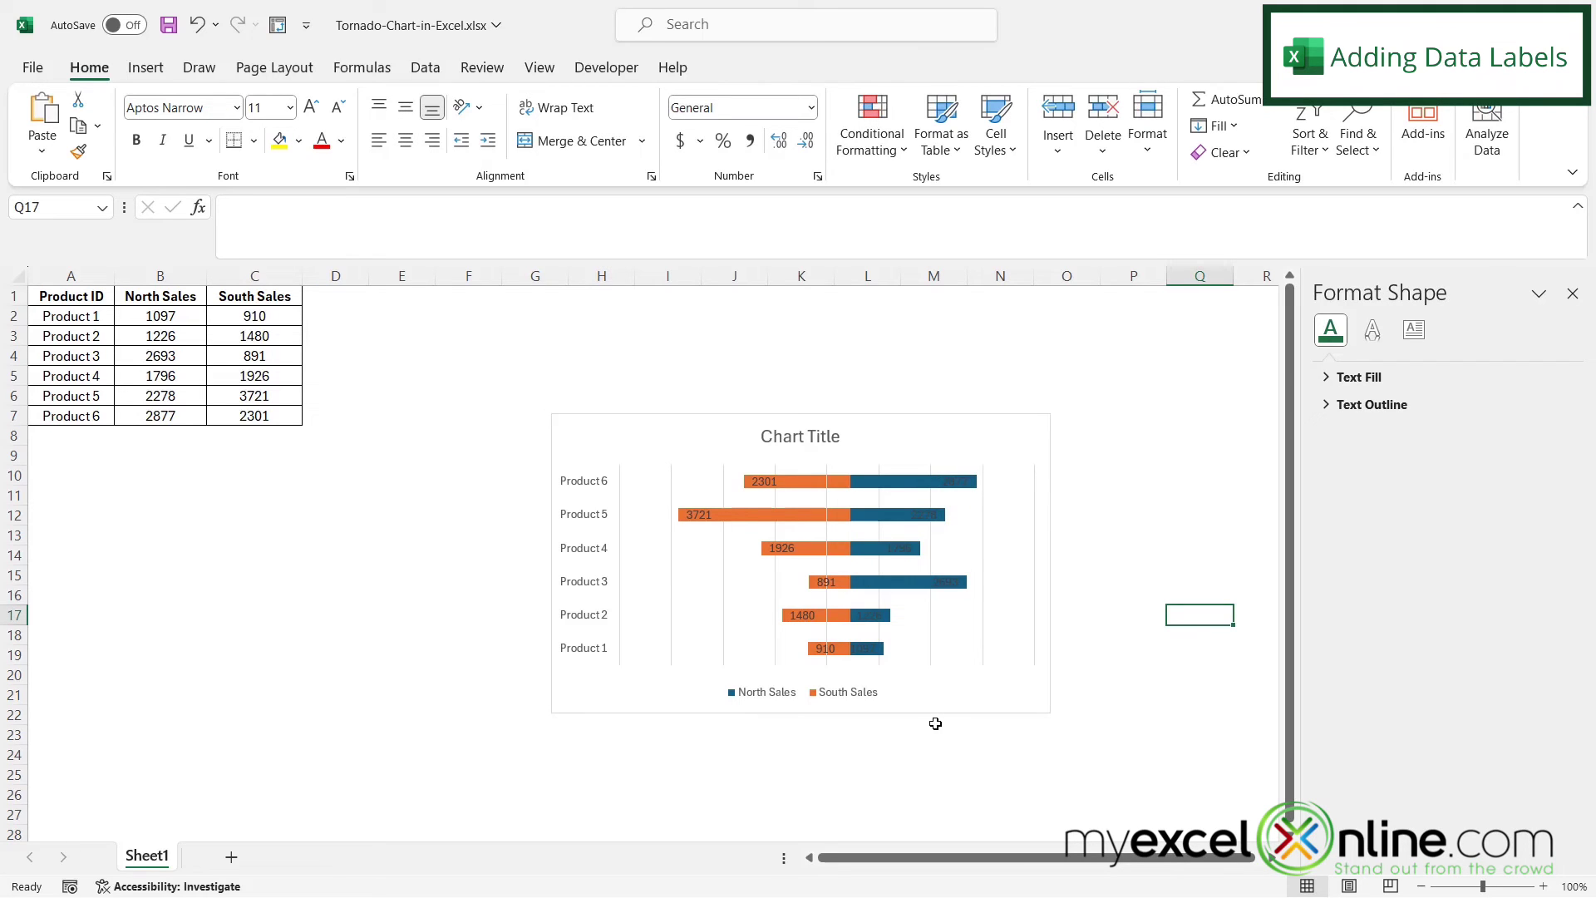